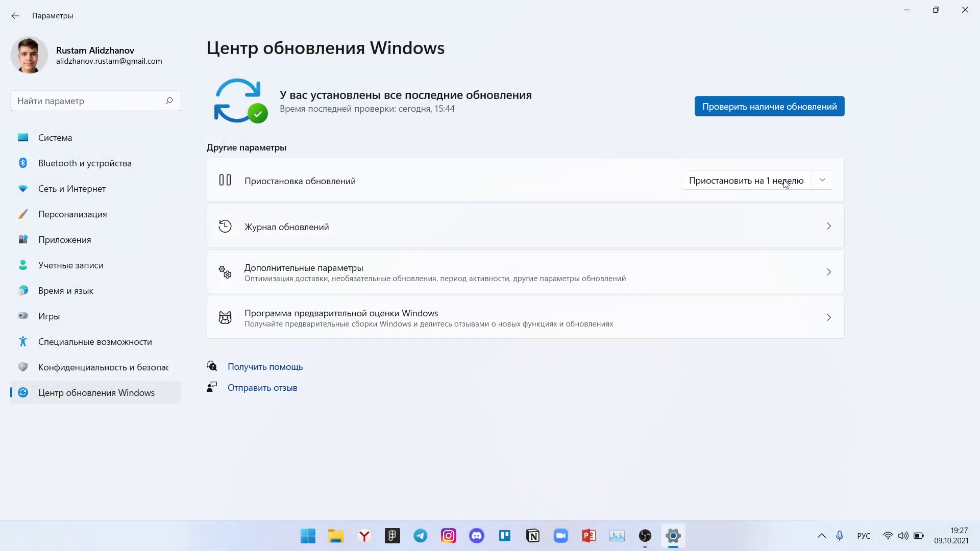
Check for available Windows updates
click(727, 108)
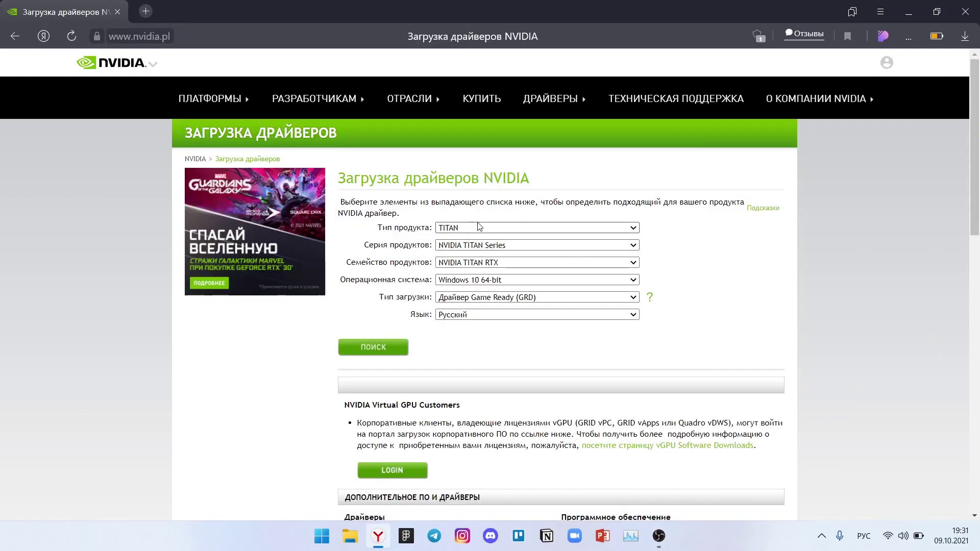
Search NVIDIA's driver page for a GeForce driver: GeForce GTX 16 Series (Notebooks), GeForce GTX 1650, Windows 10 64-bit
click(478, 227)
click(476, 239)
click(478, 247)
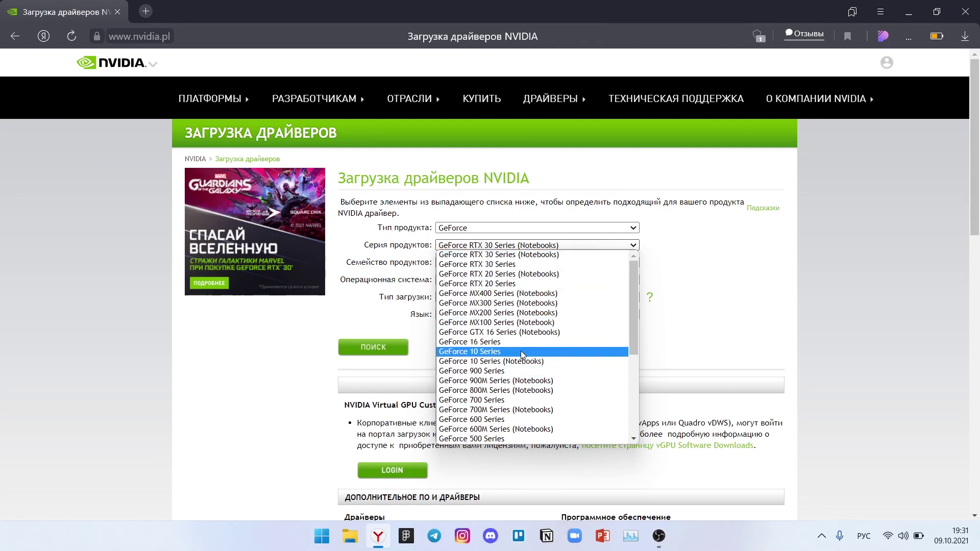
key(Escape)
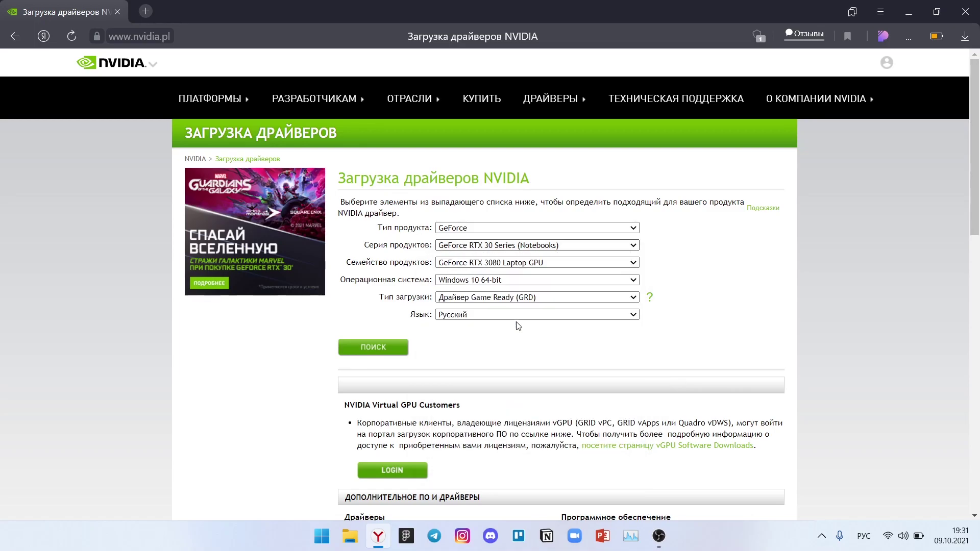
click(510, 262)
click(505, 279)
click(505, 265)
click(504, 289)
click(496, 280)
click(495, 290)
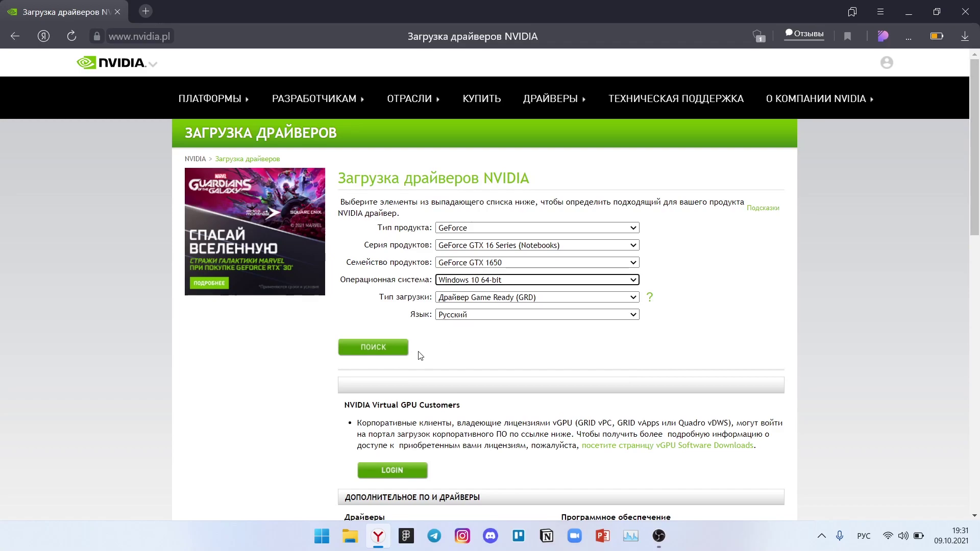
click(396, 358)
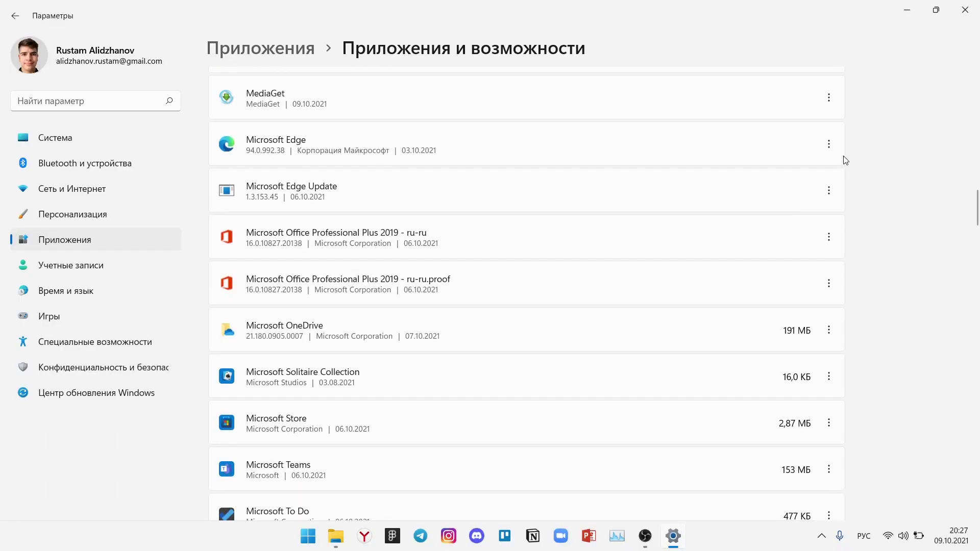
Uninstall an unneeded application from the installed apps list in Windows Settings
click(827, 387)
click(710, 378)
click(784, 405)
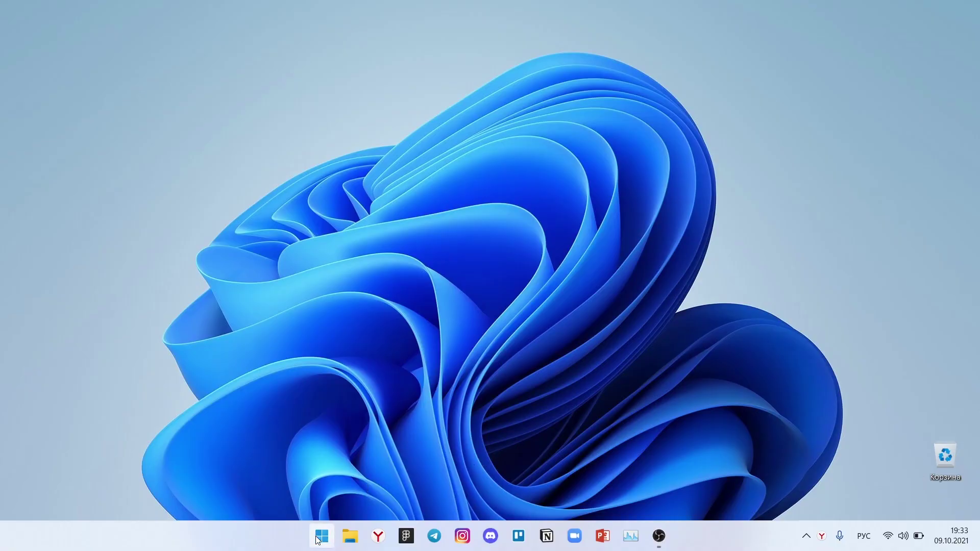
Find and open Task Manager (Диспетчер задач), and show its list of startup programs
click(316, 529)
text(дисп)
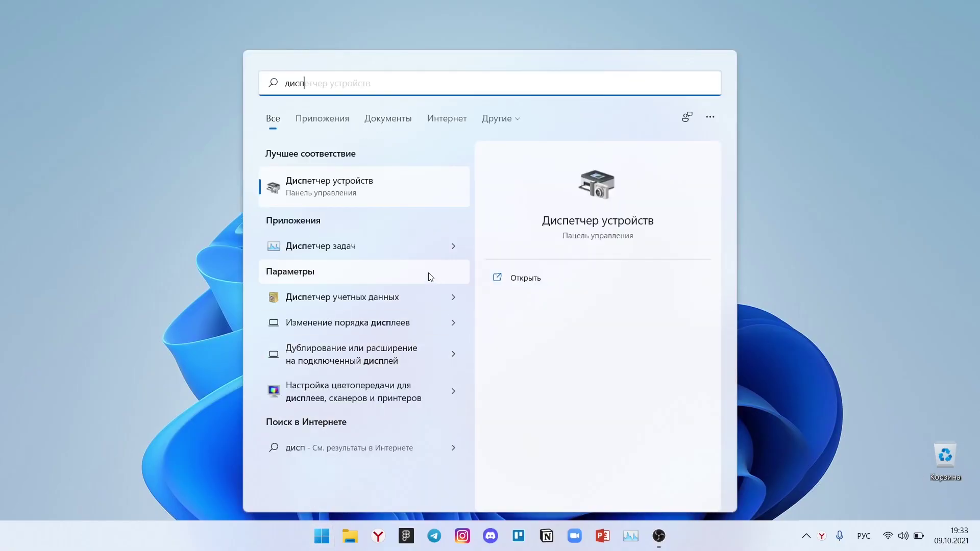
click(374, 250)
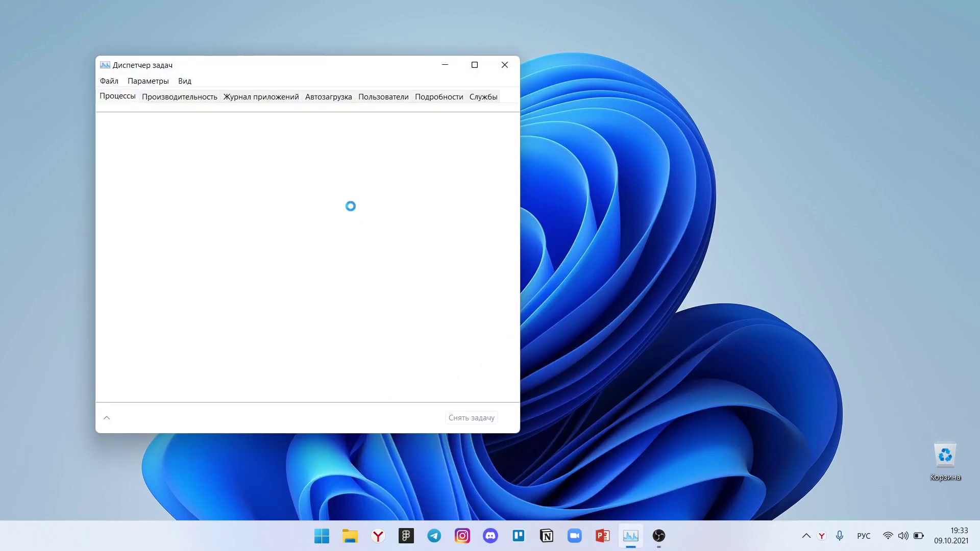
drag(245, 65, 480, 86)
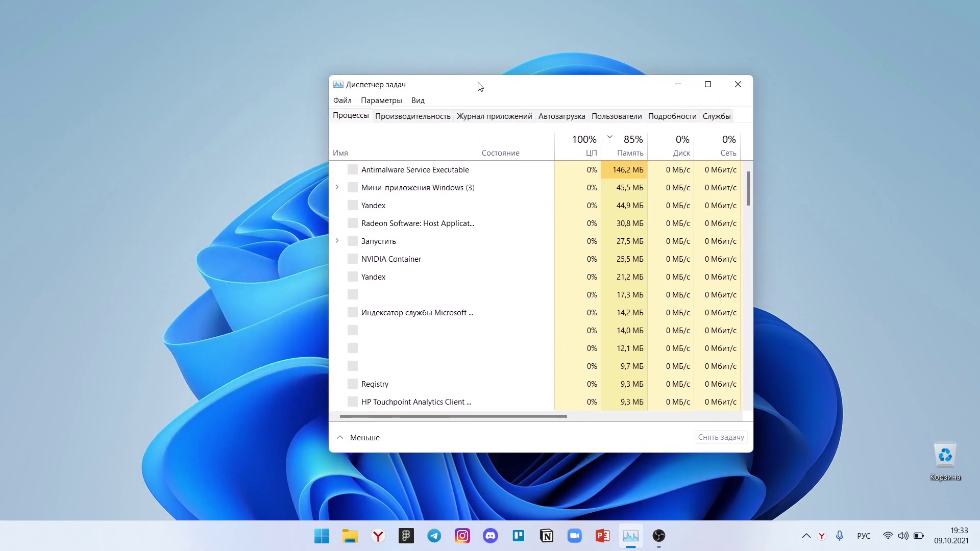
click(562, 117)
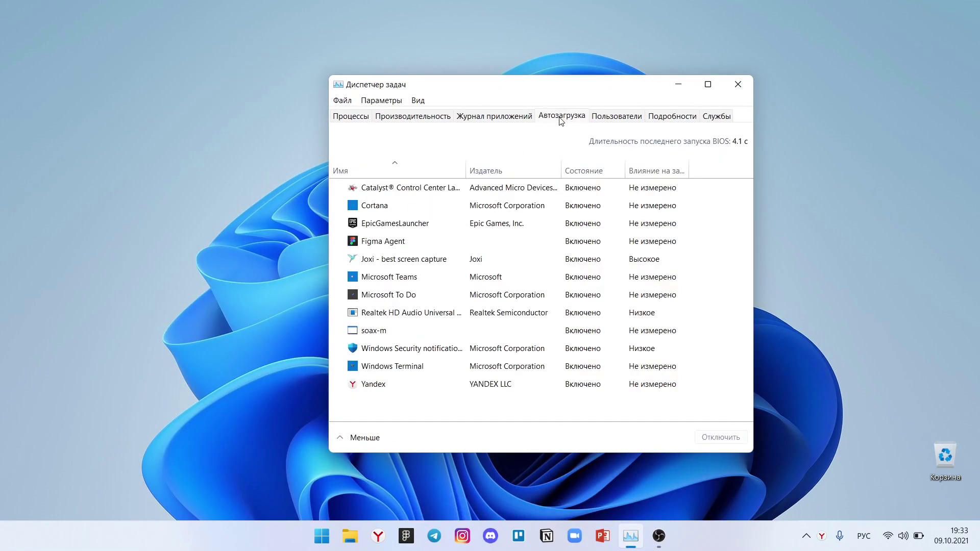
Disable Catalyst Control Center, Cortana, EpicGamesLauncher, Figma Agent, Microsoft Teams and Microsoft To Do at startup
click(555, 190)
click(720, 437)
click(587, 206)
click(720, 437)
click(587, 223)
click(720, 438)
click(587, 241)
click(720, 438)
click(431, 276)
click(721, 437)
click(432, 294)
click(721, 438)
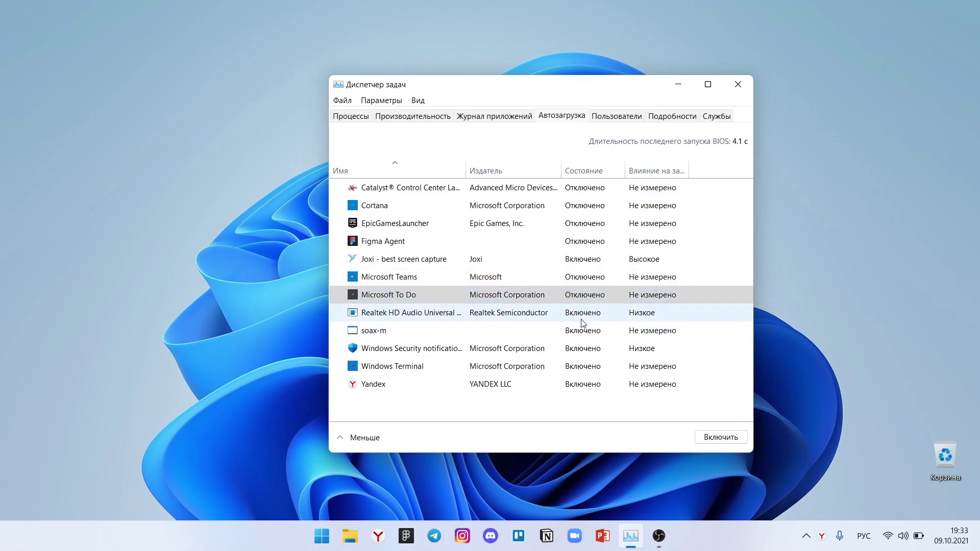
Disable soax-m, Windows Security notification, Windows Terminal and Yandex at startup, and close Task Manager
click(583, 331)
click(720, 437)
click(564, 348)
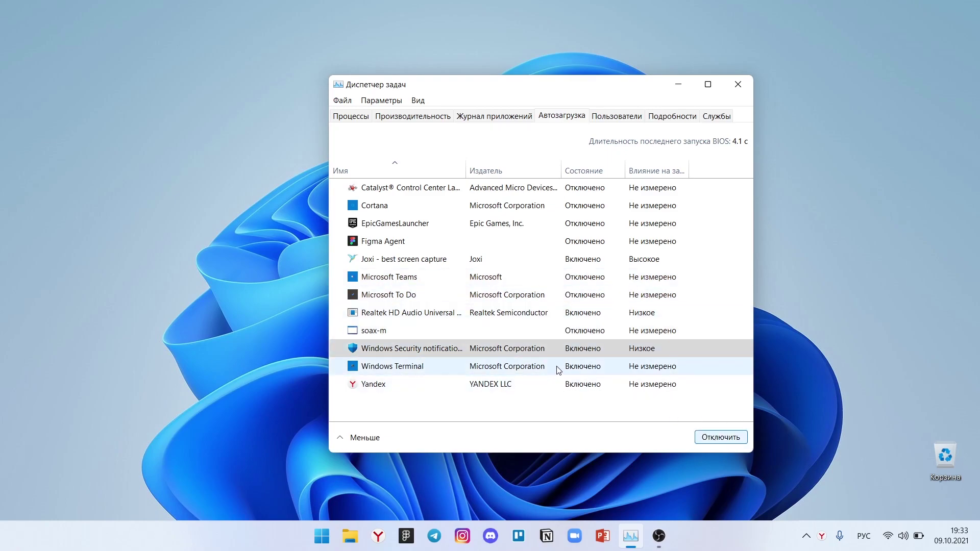
click(559, 370)
click(721, 438)
click(562, 384)
click(721, 438)
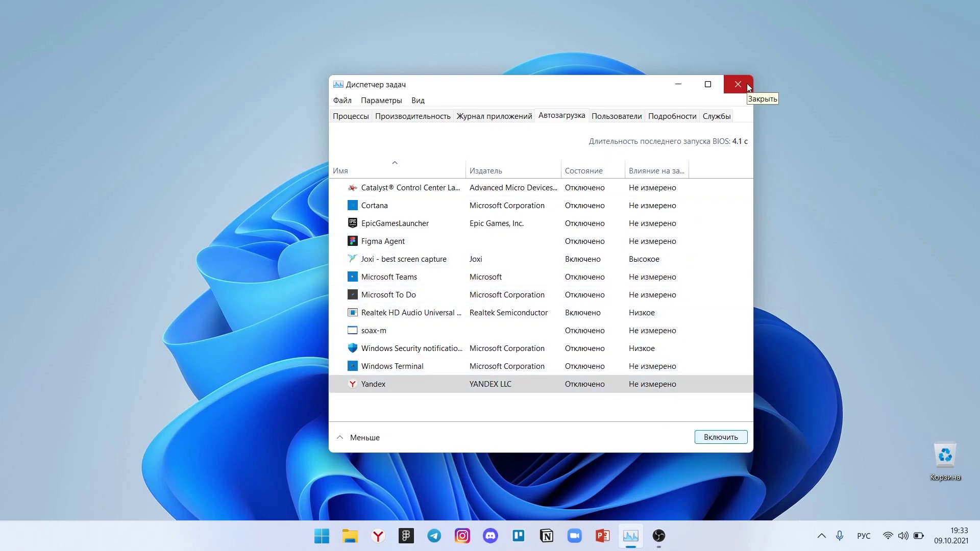
click(738, 84)
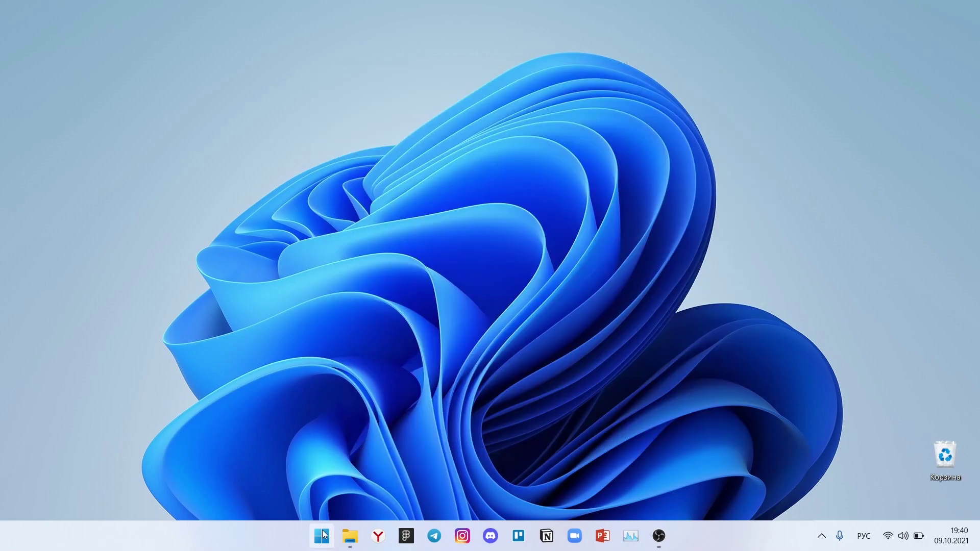
Find the power plan selection and open the advanced power settings of the Максимальная производительность plan
click(322, 535)
text(пит)
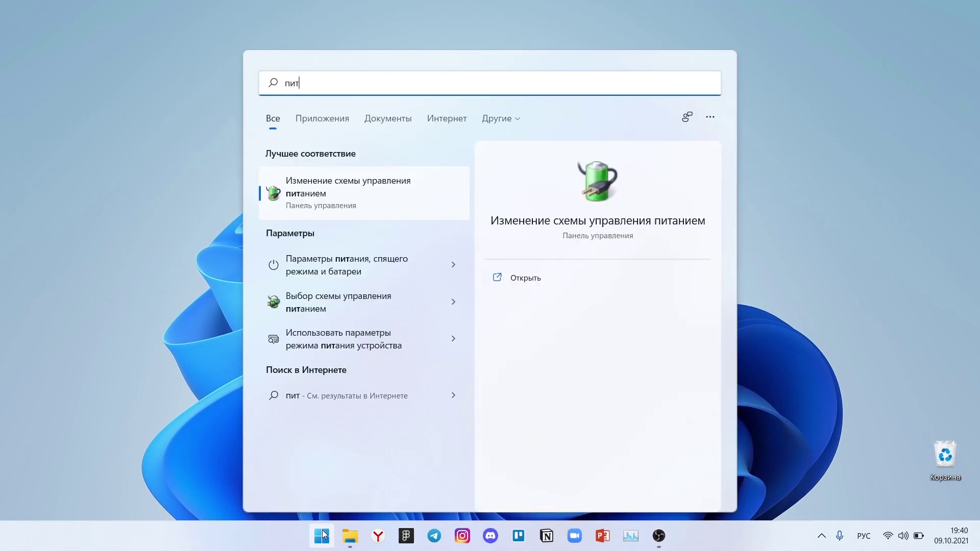
click(346, 300)
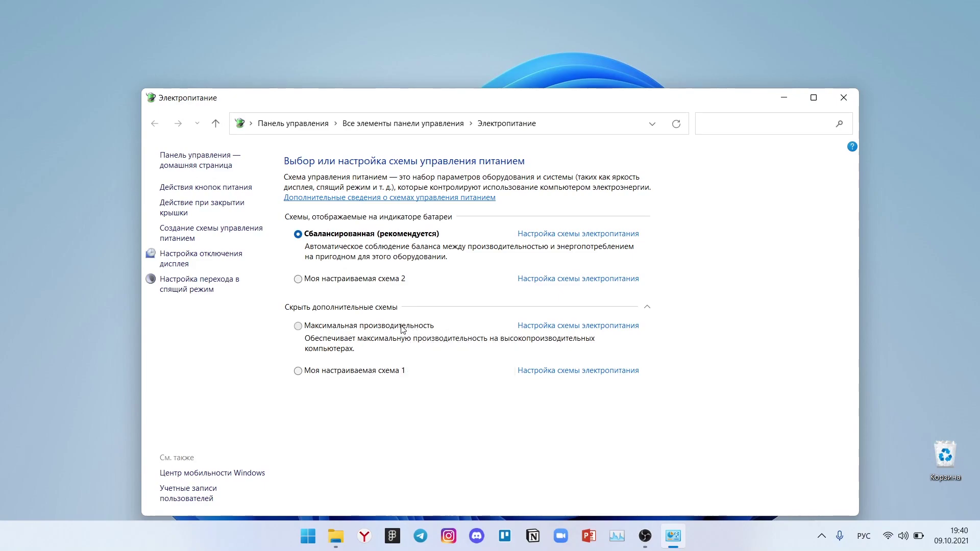
click(547, 279)
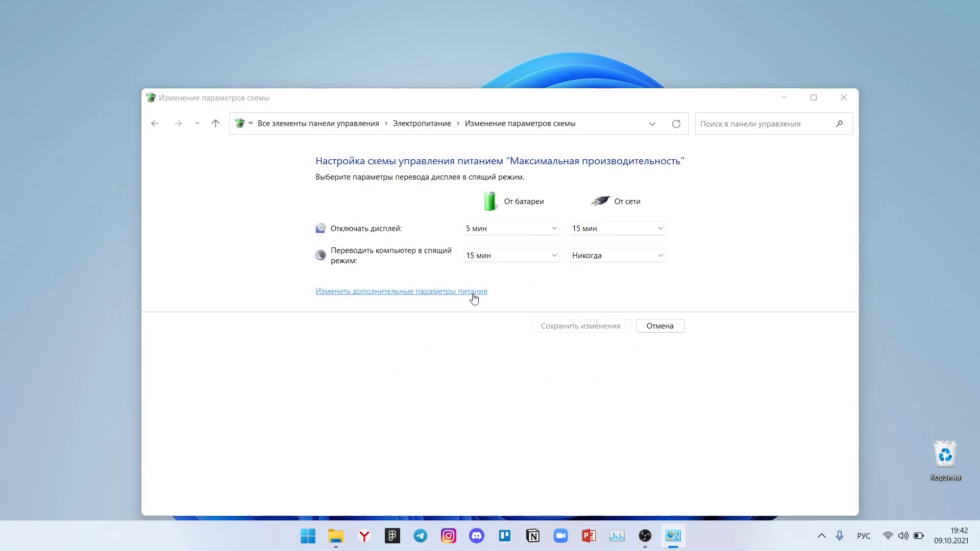
click(472, 293)
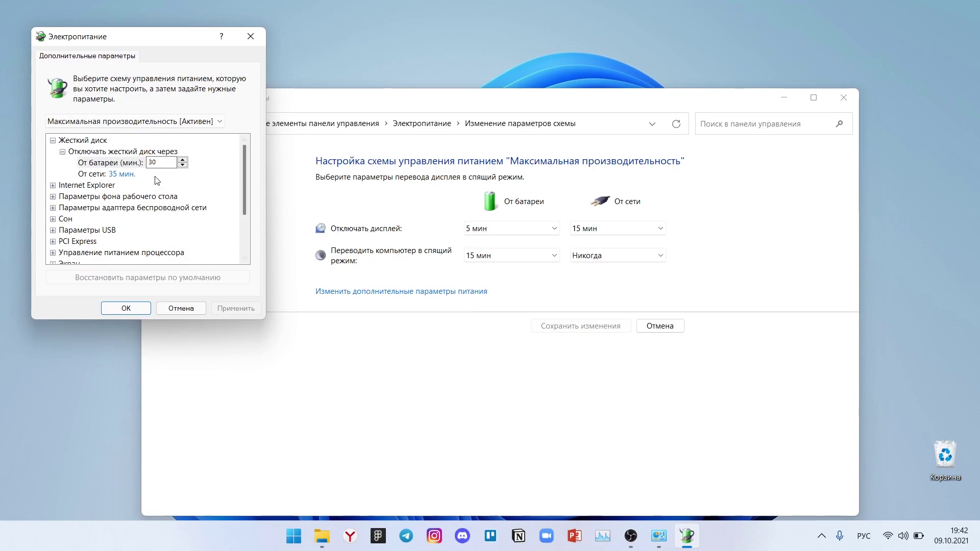
Set the hard disk turn-off time to 0 (Никогда) for both battery and mains power, and apply it
click(122, 174)
text(0)
key(Return)
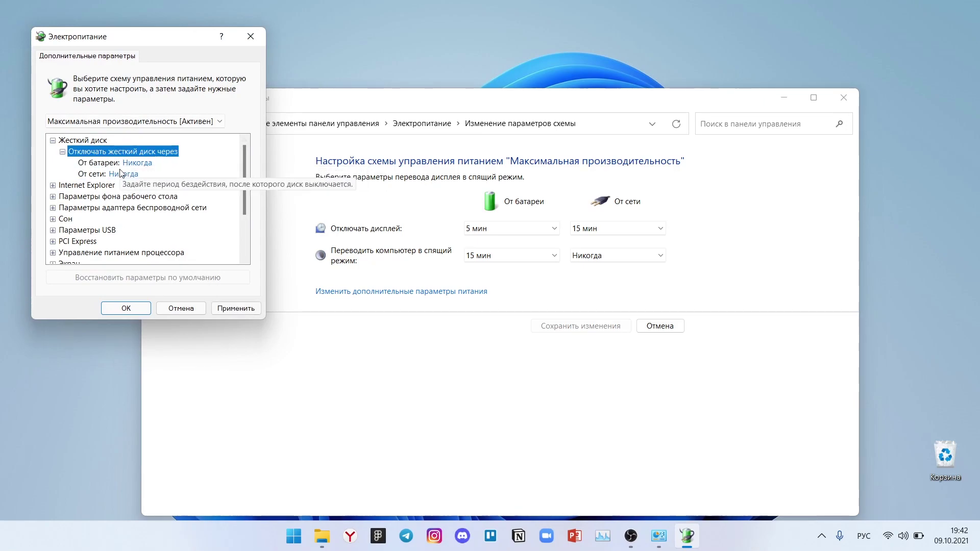
click(236, 308)
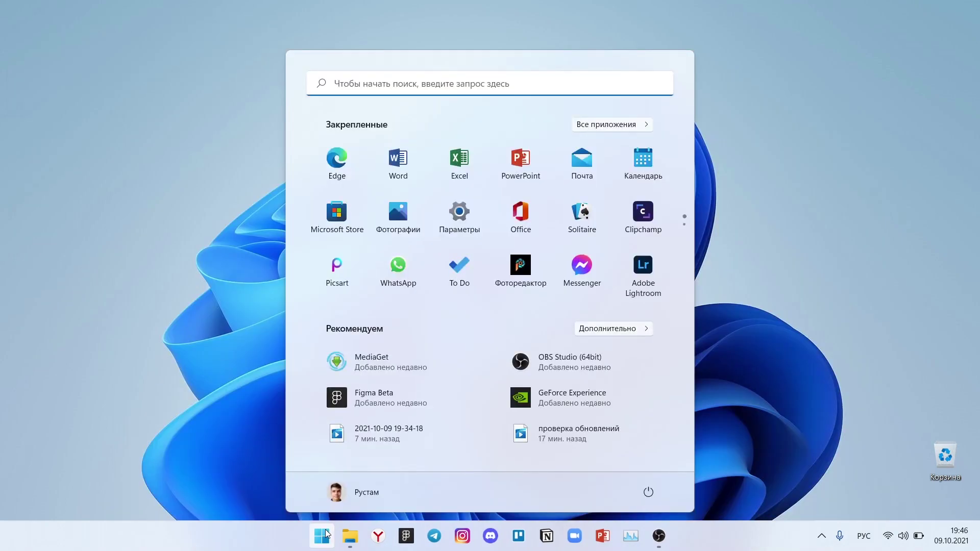
Find the system notification settings and turn off notifications from apps and other senders
text(уве)
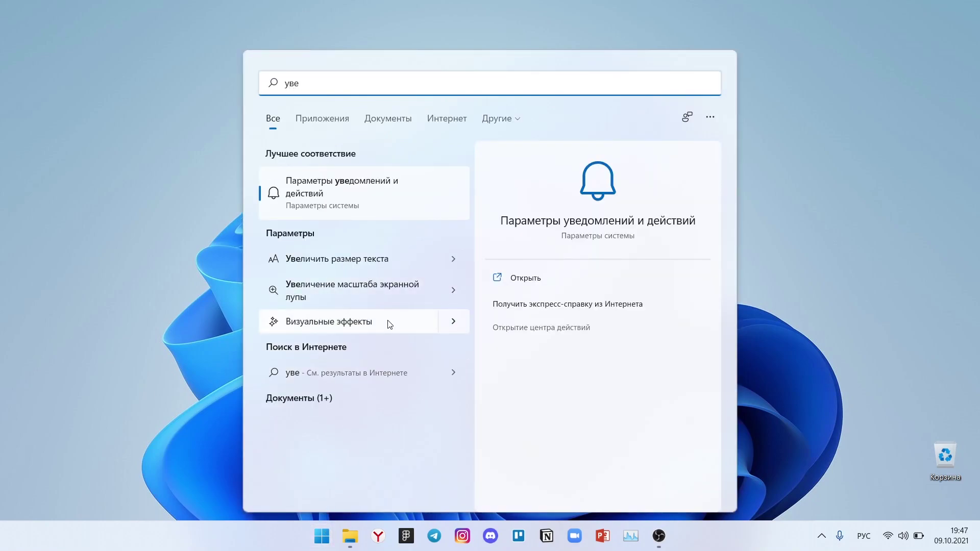
click(361, 197)
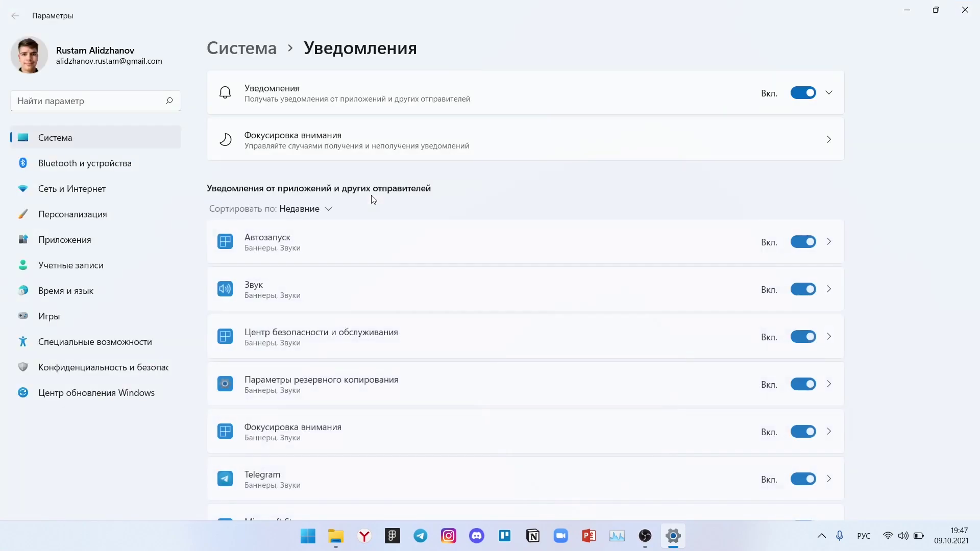
click(828, 93)
click(805, 94)
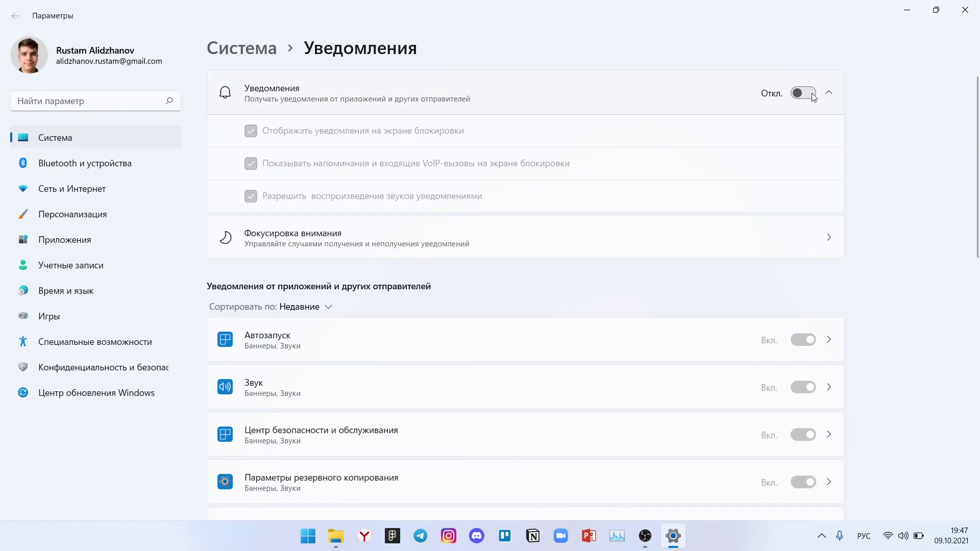
click(829, 93)
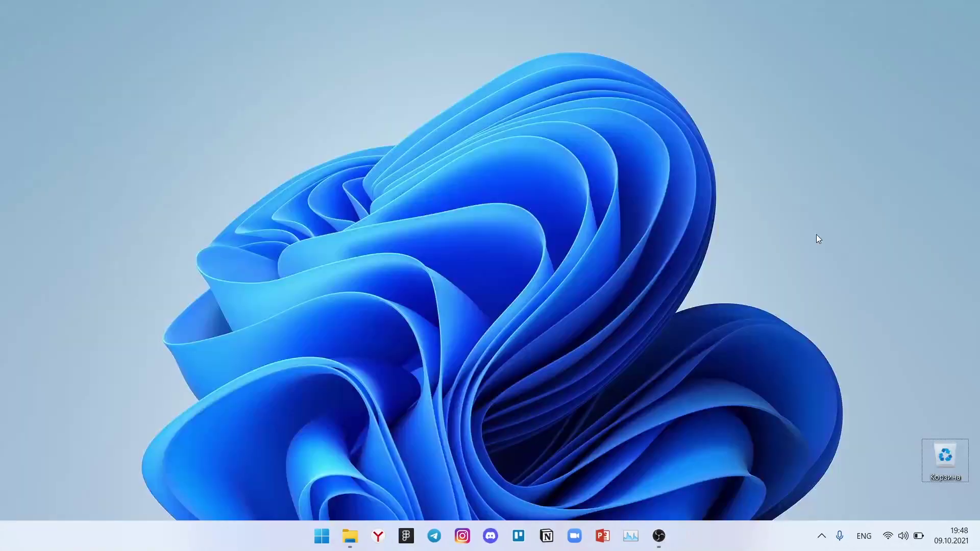
Disable Remote Desktop (Удаленный рабочий стол) in the system settings, confirm it and return to the system overview
key(super+i)
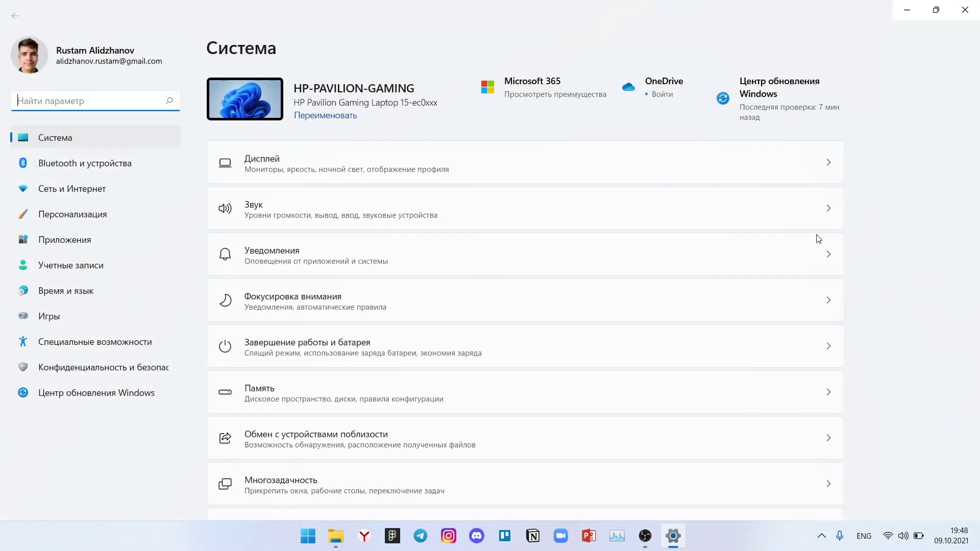
scroll(396, 339, down, 6)
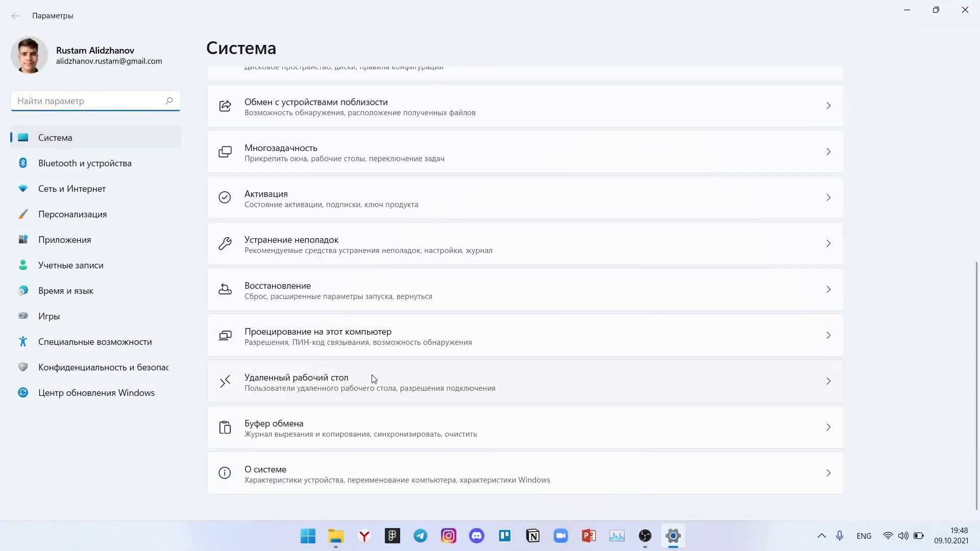
click(374, 379)
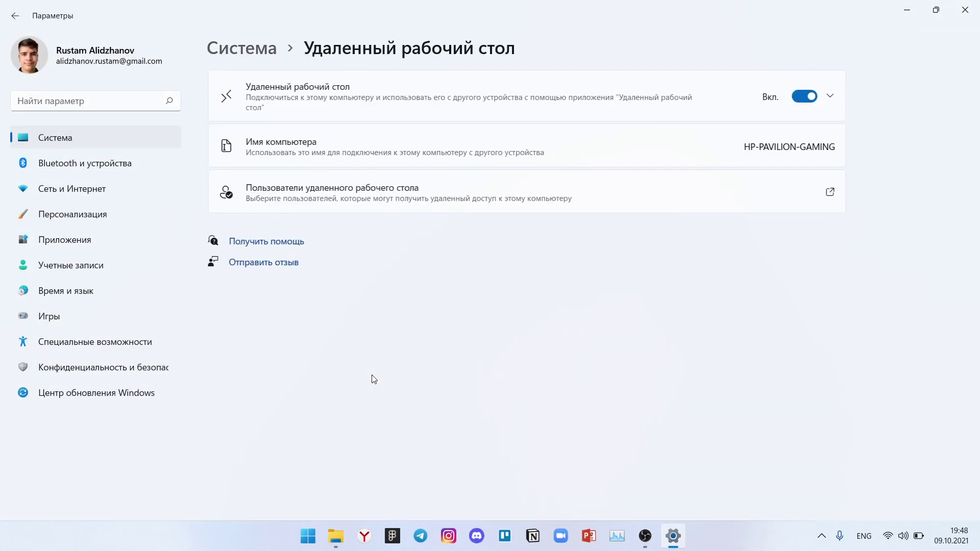
click(804, 97)
click(604, 279)
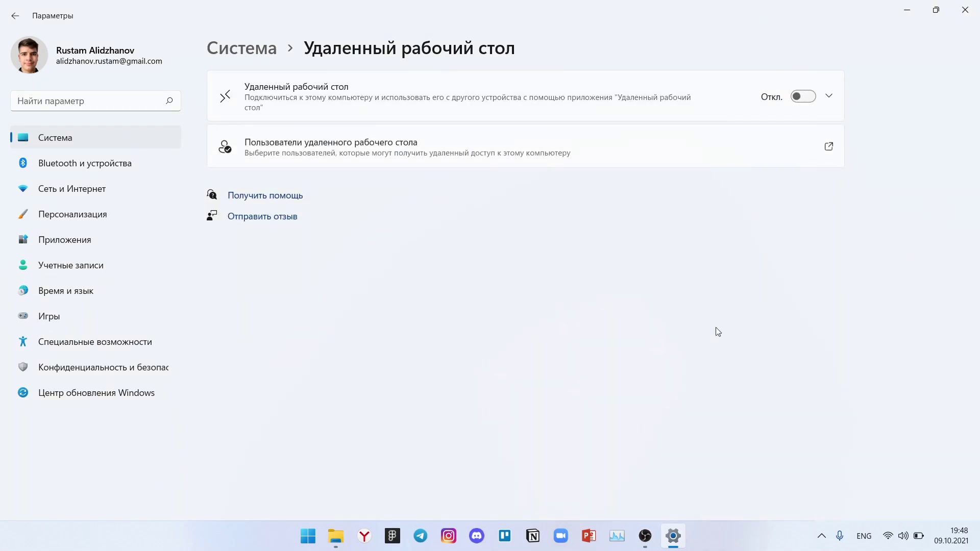
key(alt+Left)
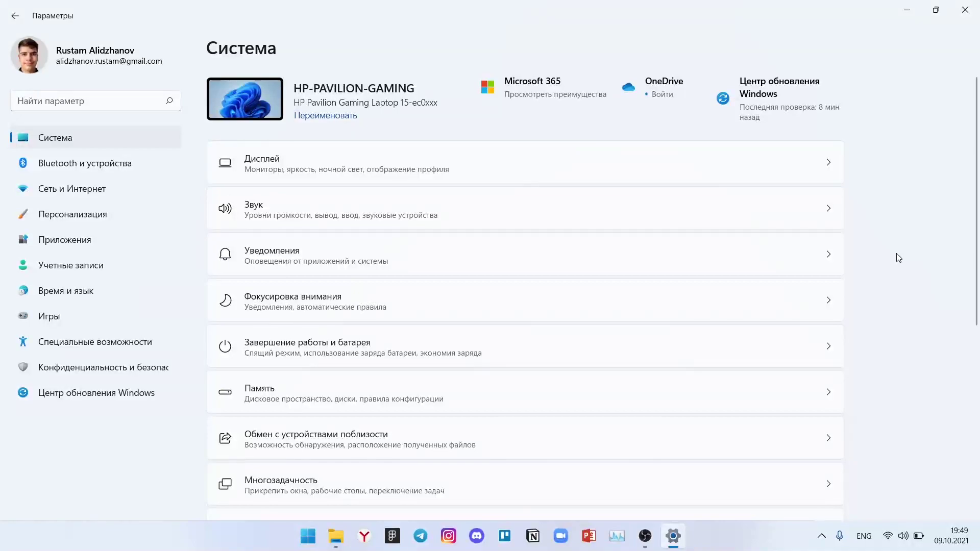
Change the desktop background type to Фото in the personalization settings
click(104, 211)
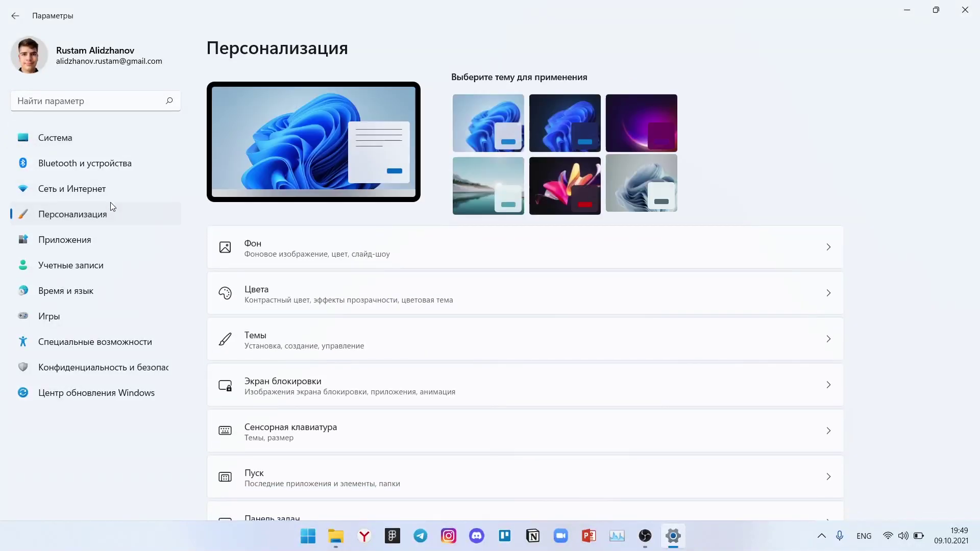
click(366, 267)
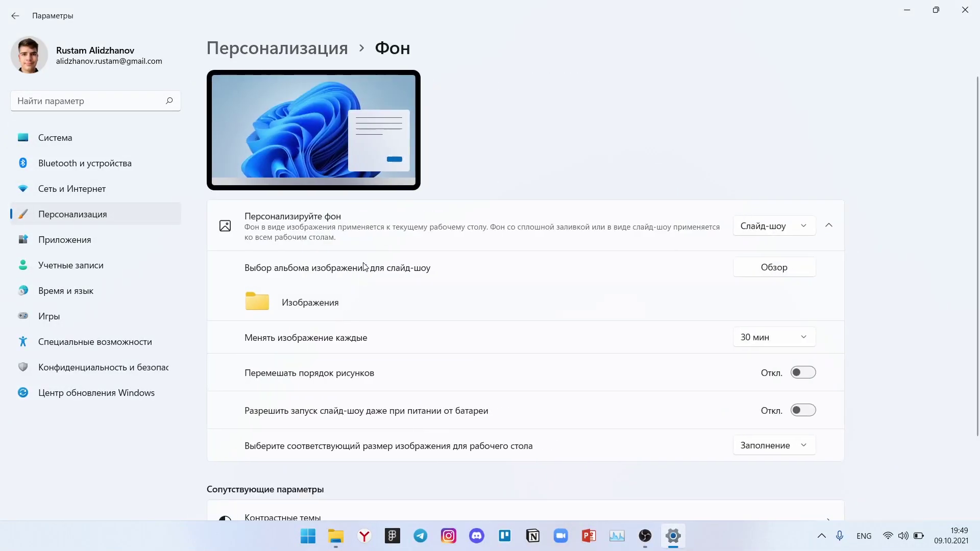
click(771, 232)
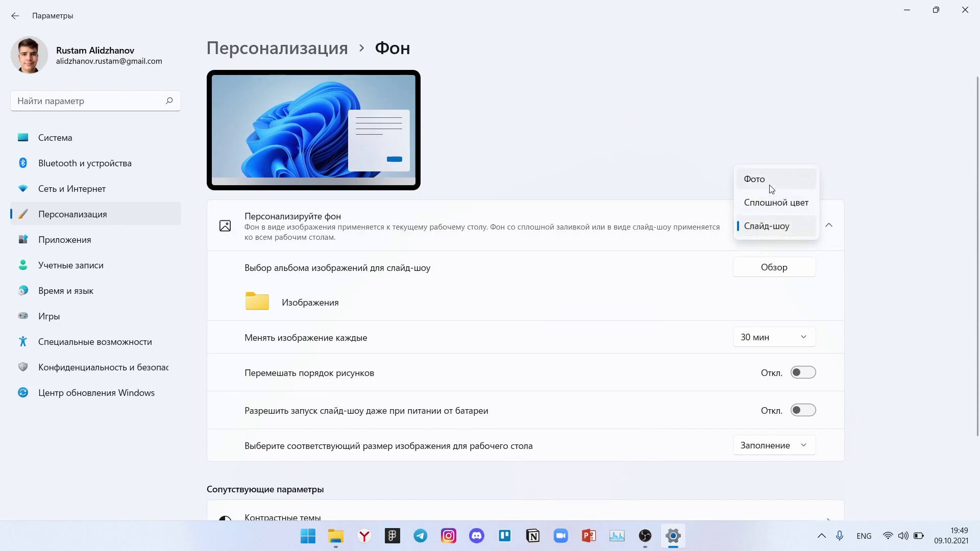
click(771, 189)
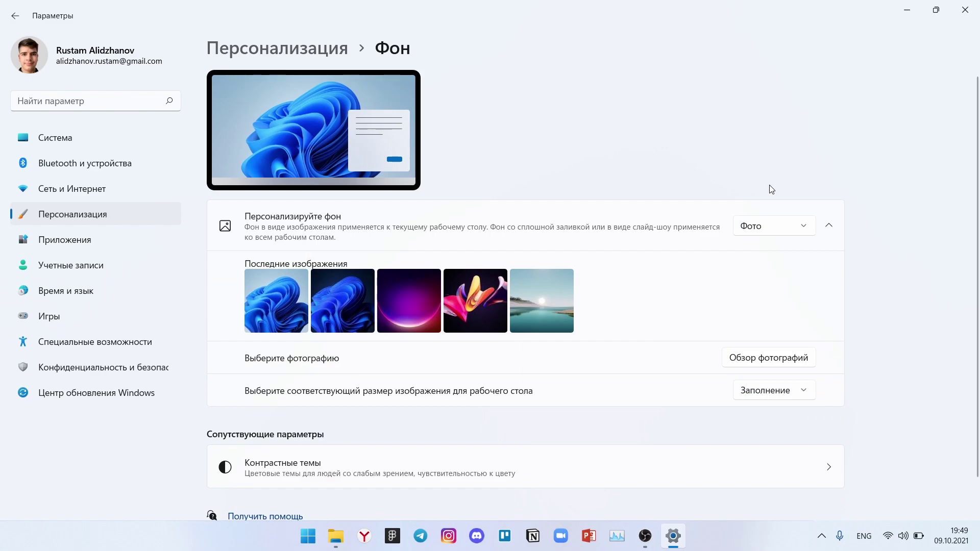
Turn off transparency effects (Эффекты прозрачности) in the personalization color settings
key(alt+Left)
click(390, 300)
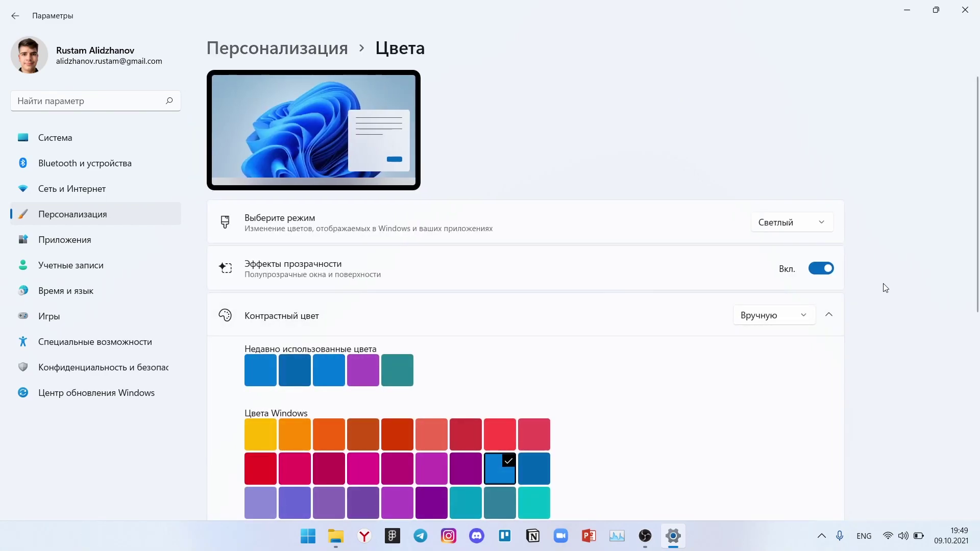
click(829, 276)
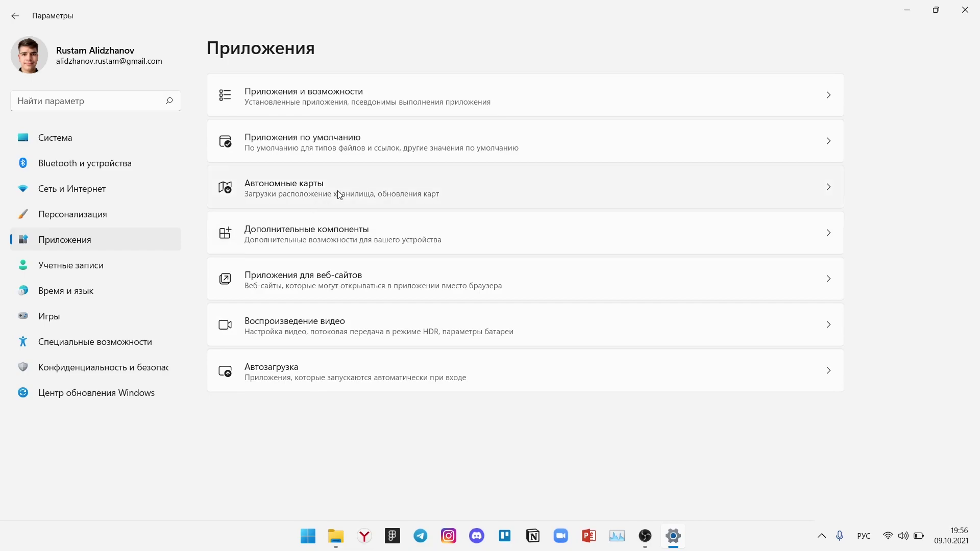
Open the offline maps settings (Автономные карты), and turn off opening Xbox Game Bar with the gamepad button in the gaming settings
click(339, 194)
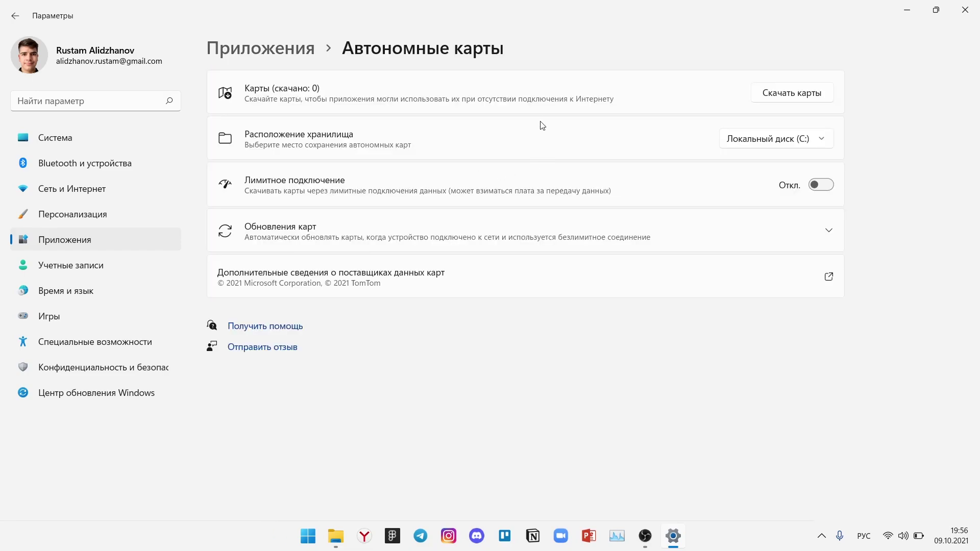
click(56, 317)
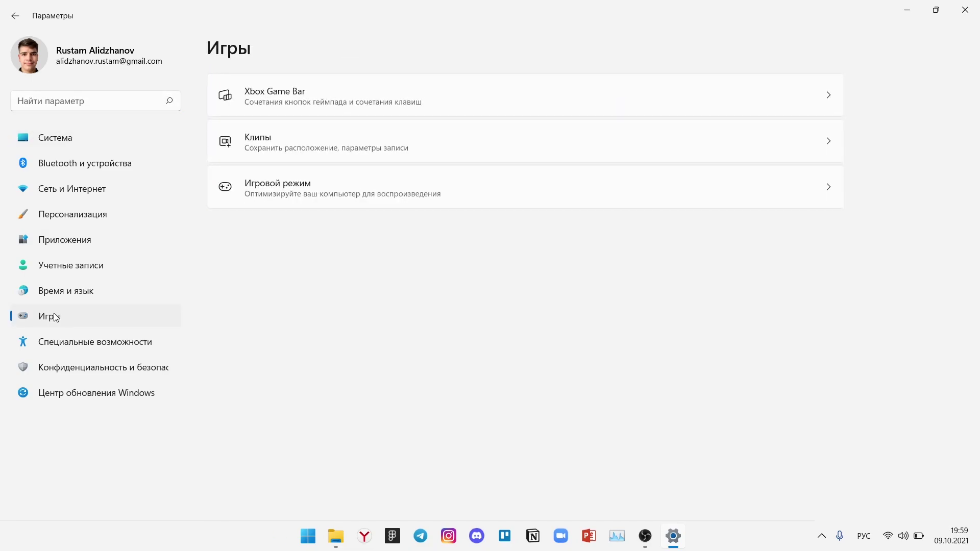
click(451, 107)
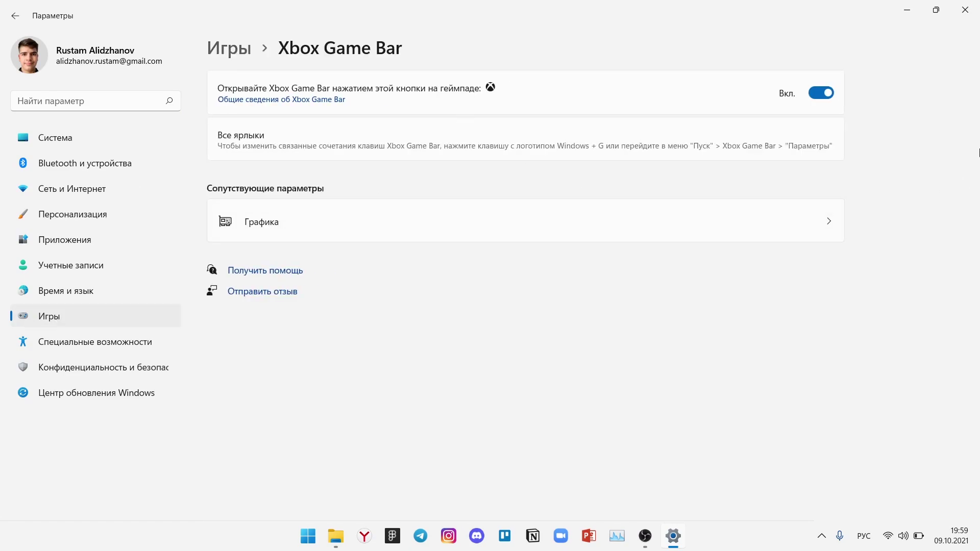
click(821, 95)
click(229, 48)
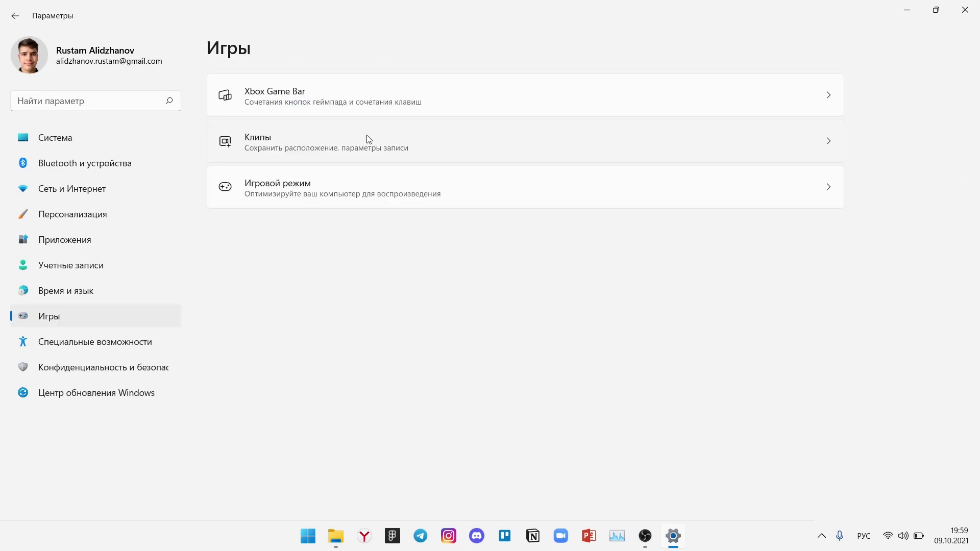
Toggle a recording option in the Клипы settings and turn on Режим игры in the game mode settings
click(367, 137)
click(812, 202)
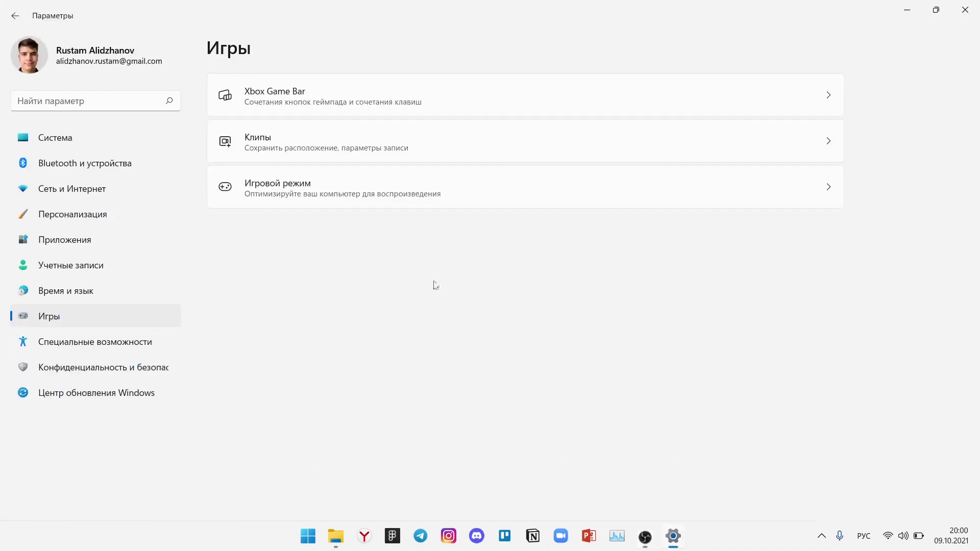
click(357, 196)
click(820, 97)
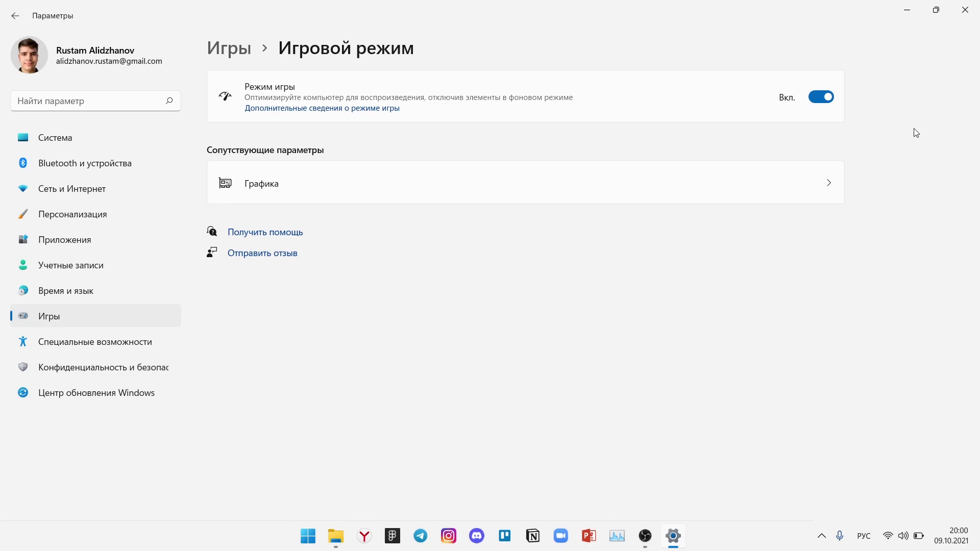
Toggle an option in the general Windows permissions (Общие) of the privacy and security settings
click(72, 379)
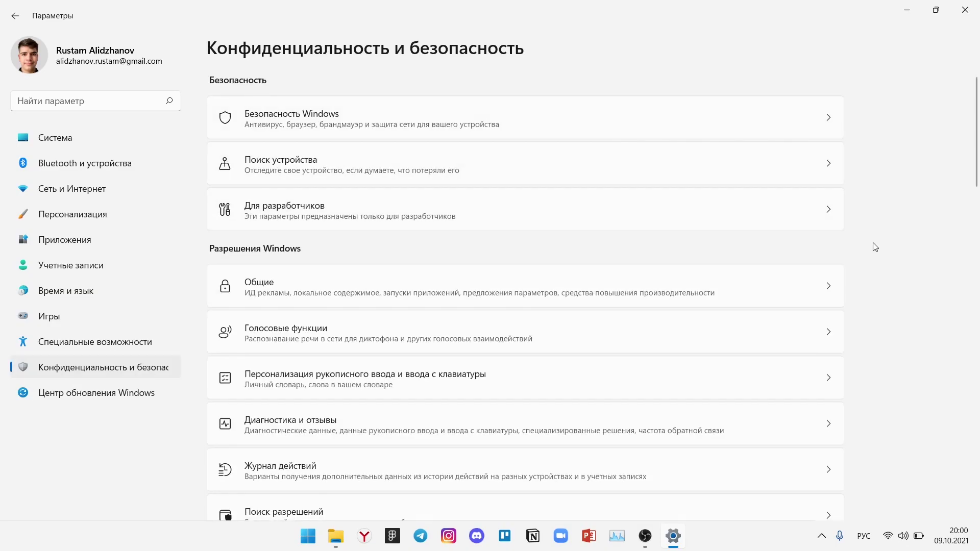
scroll(875, 247, down, 3)
click(697, 179)
click(219, 286)
key(alt+Left)
Check the speech settings (Голосовые функции) and turn off the personal dictionary for handwriting and typing
click(332, 351)
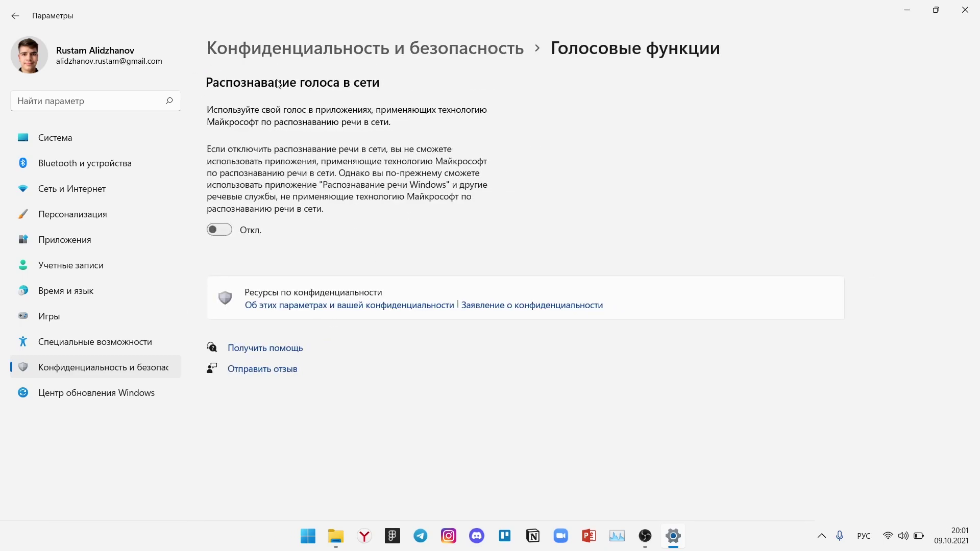
click(285, 46)
click(412, 376)
click(812, 140)
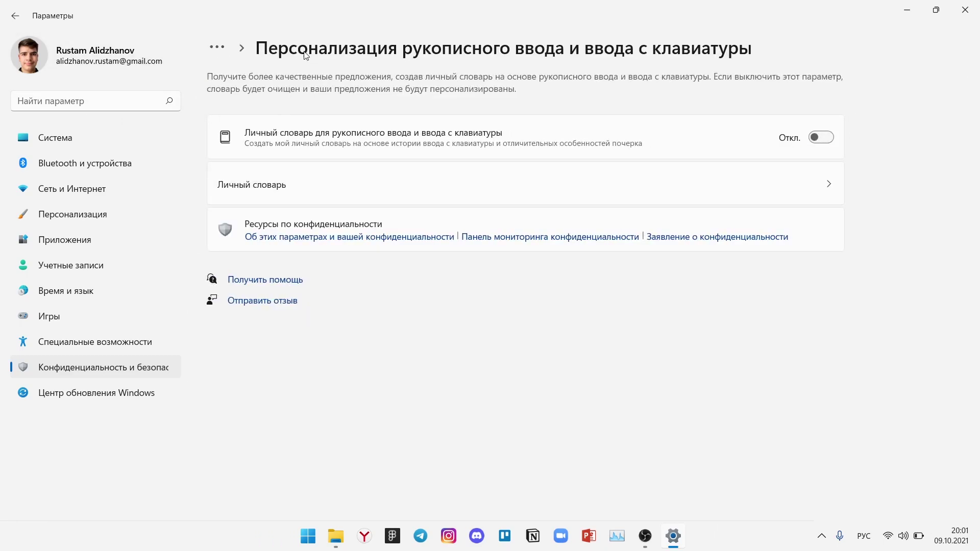
click(217, 47)
Examine the diagnostic data, handwriting and typing improvement, and personalized experiences options in Диагностика и отзывы
scroll(363, 278, down, 2)
click(371, 352)
click(827, 93)
click(826, 93)
click(826, 139)
click(826, 139)
click(827, 185)
click(801, 286)
click(827, 185)
Set the feedback frequency (Частота отправки отзывов) to Никогда and return to the privacy overview
click(751, 358)
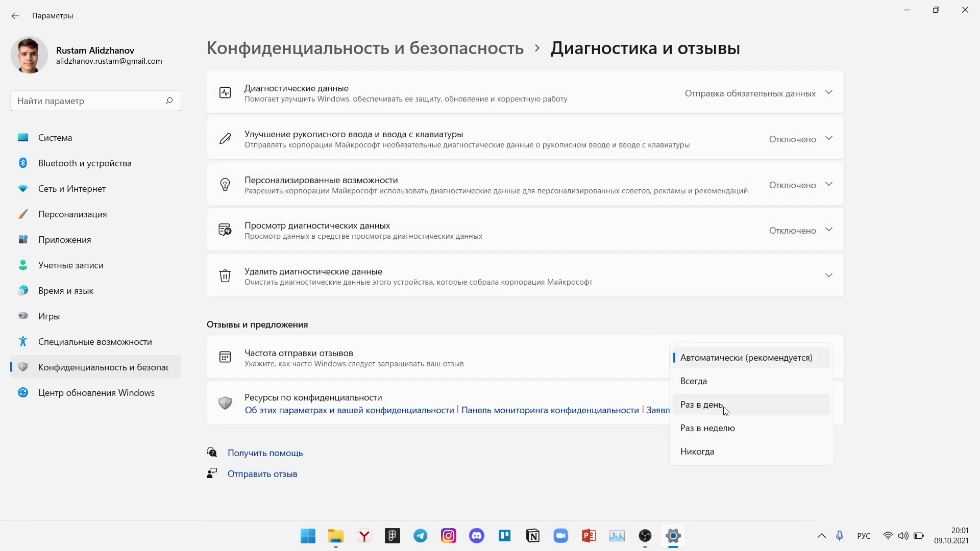
click(696, 448)
click(265, 47)
Review the activity history settings (Журнал действий) in the Windows permissions
scroll(454, 360, down, 2)
click(396, 332)
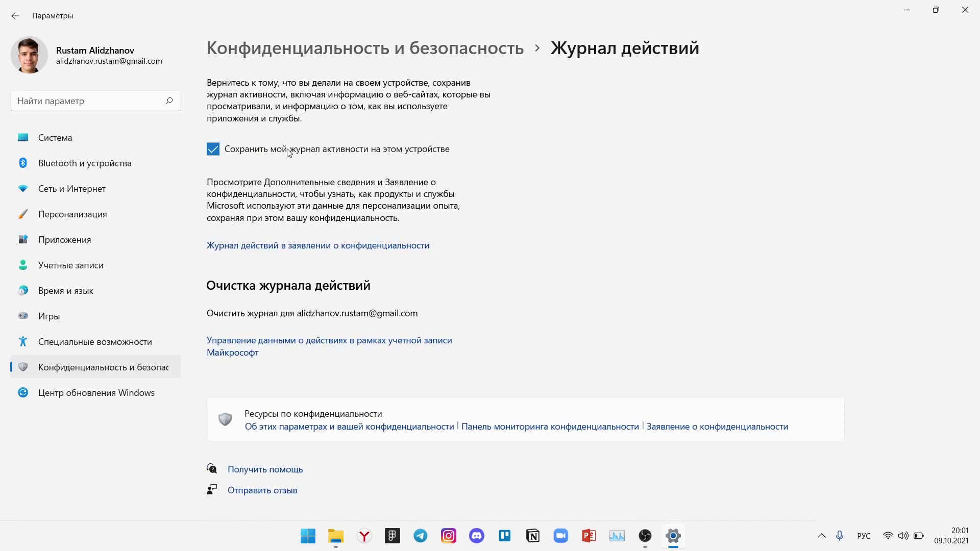
key(alt+Left)
Turn off cloud content search for the Microsoft and work or school accounts, plus search history, in Поиск разрешений
scroll(440, 396, down, 1)
click(431, 384)
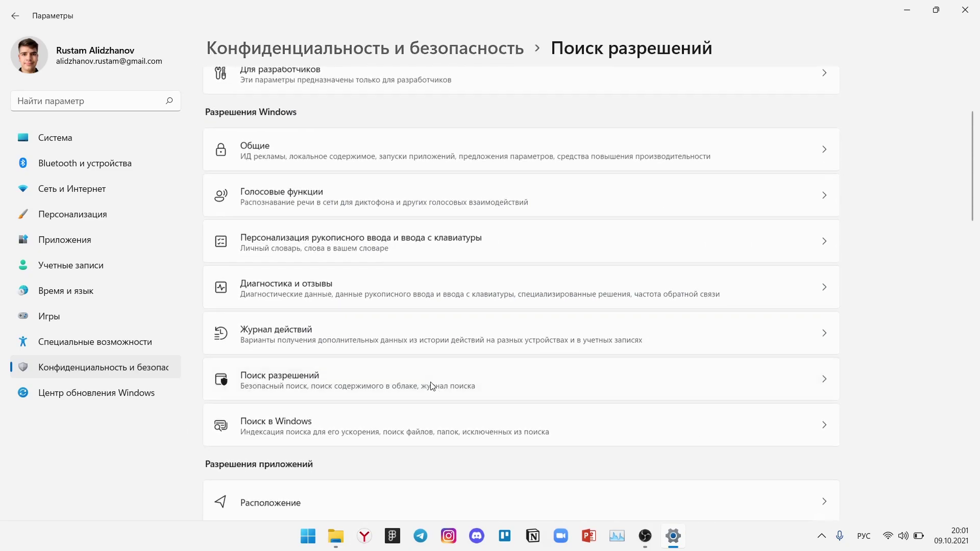
scroll(341, 273, down, 3)
click(218, 346)
click(218, 436)
scroll(357, 357, down, 4)
click(218, 394)
scroll(402, 337, down, 4)
scroll(401, 335, up, 6)
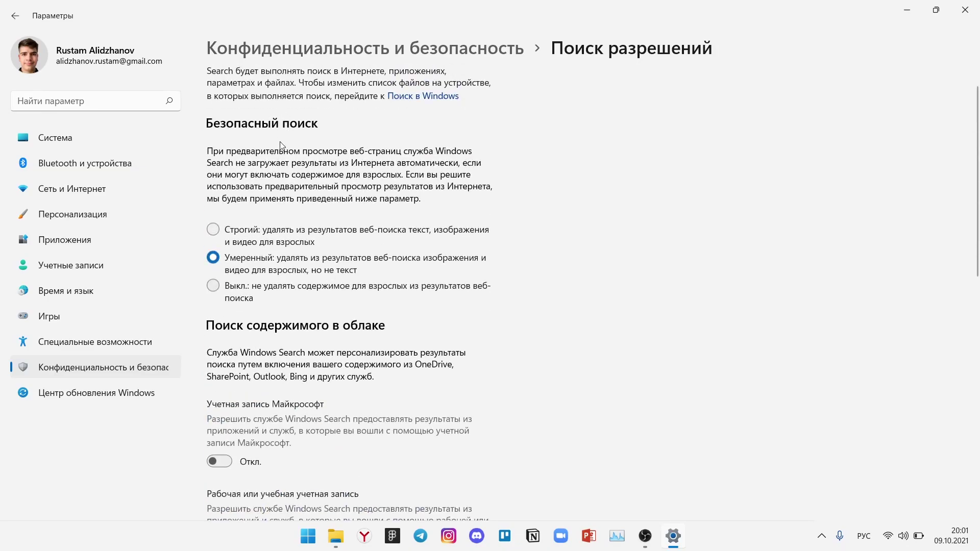
key(alt+Left)
Turn off location services (Службы определения местоположения) in the Расположение app permissions
scroll(390, 278, down, 1)
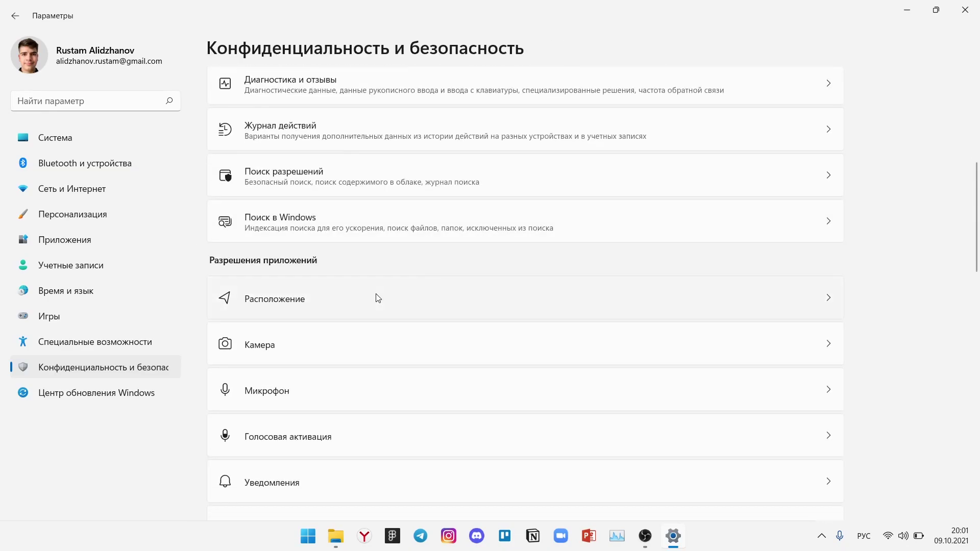
click(377, 298)
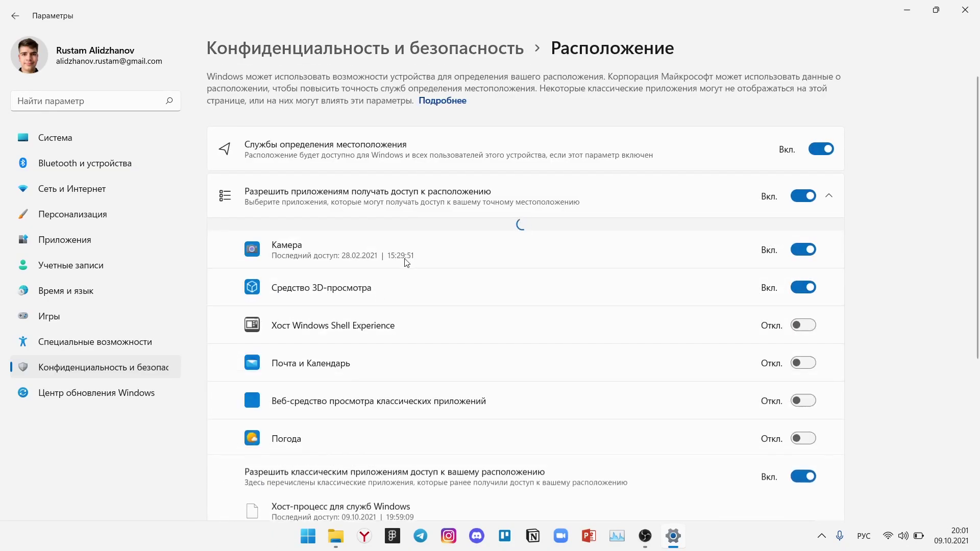
click(821, 149)
key(alt+Left)
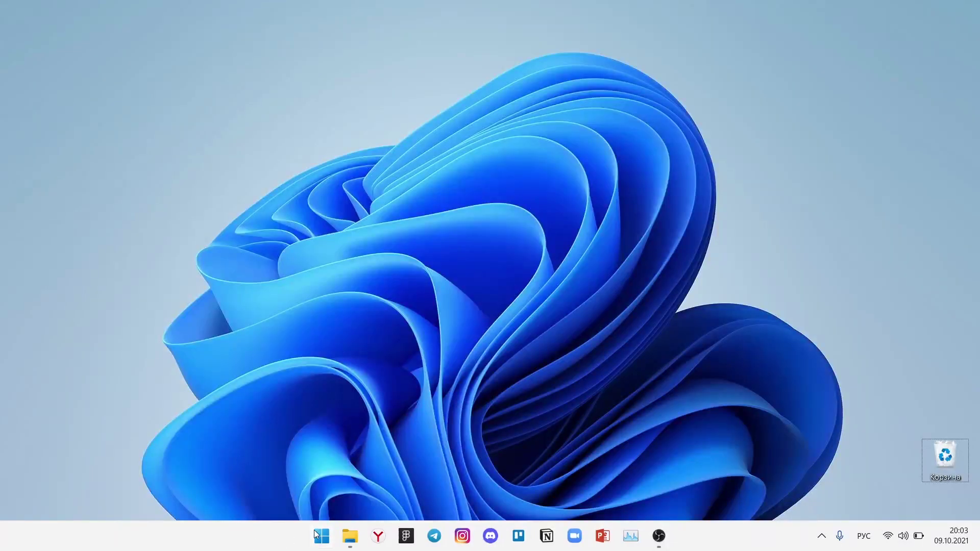
Find the mouse settings by searching for "мыш" and open the additional mouse parameters (Дополнительные параметры мыши)
click(322, 536)
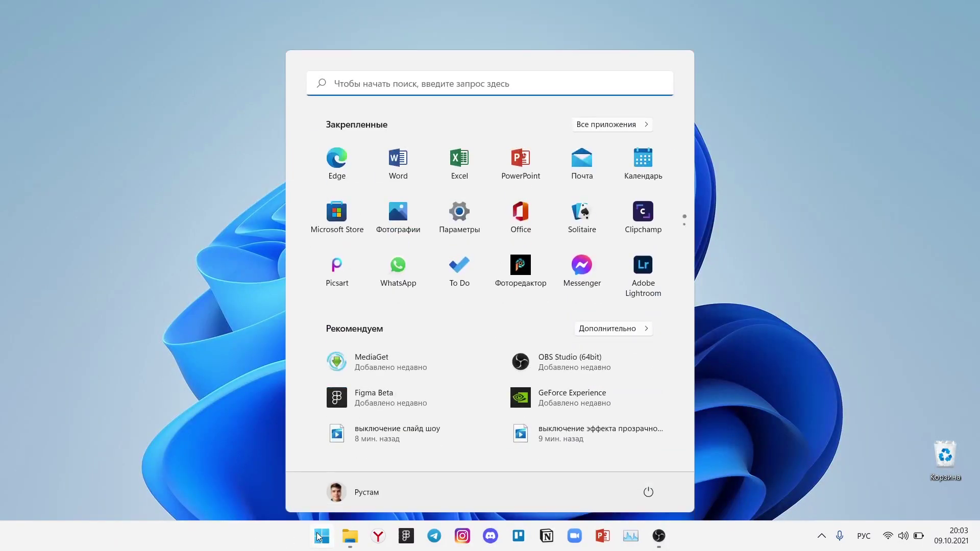
text(мыш)
click(316, 195)
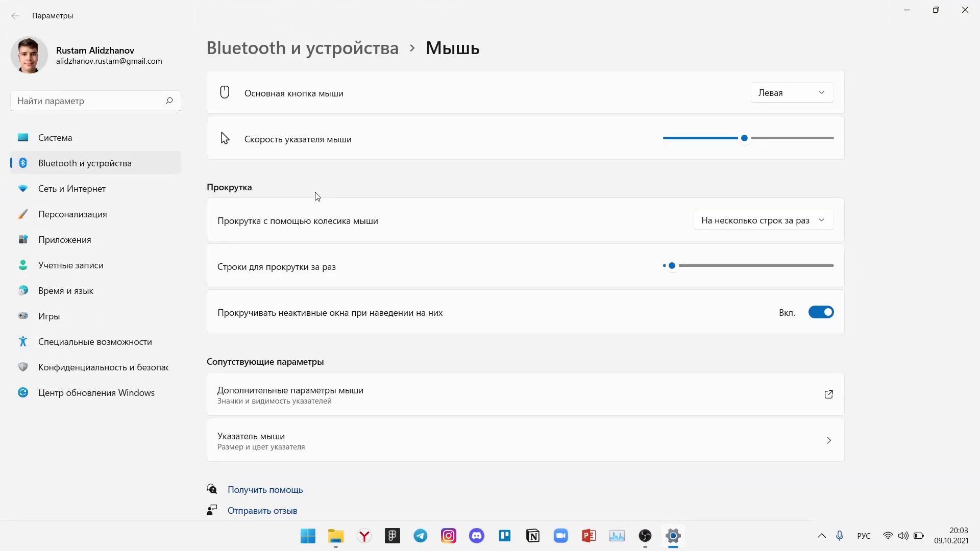
click(314, 378)
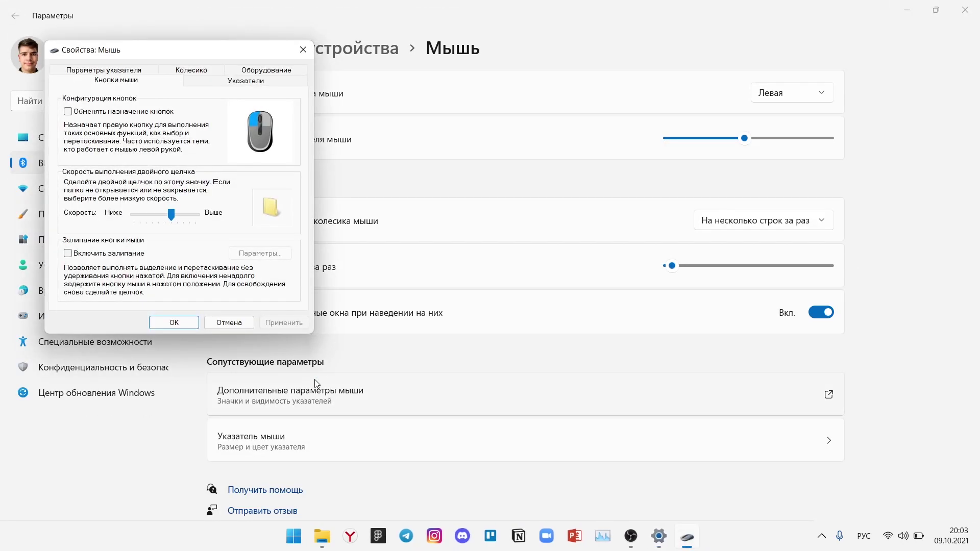
Turn off enhanced pointer precision in the pointer parameters, apply the change and close the mouse settings
click(103, 70)
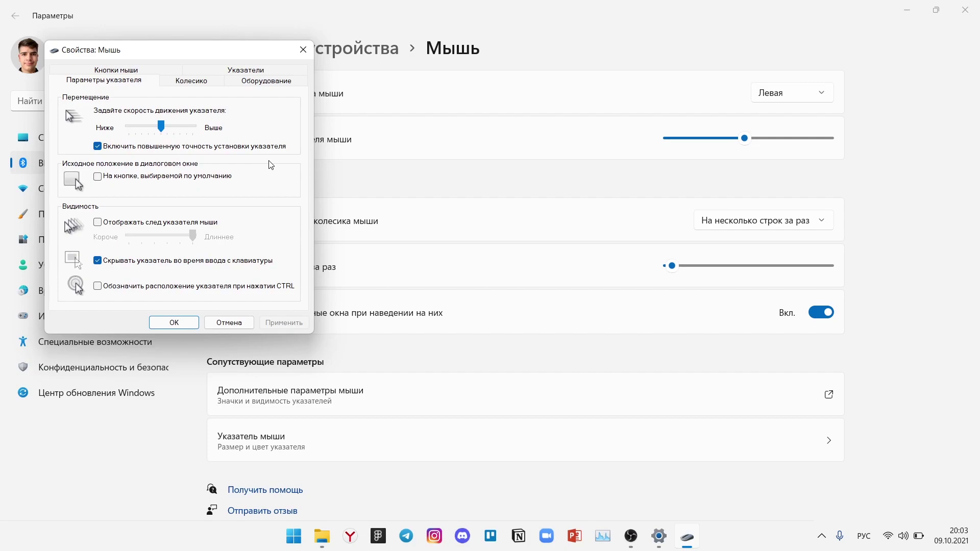
click(254, 147)
click(289, 327)
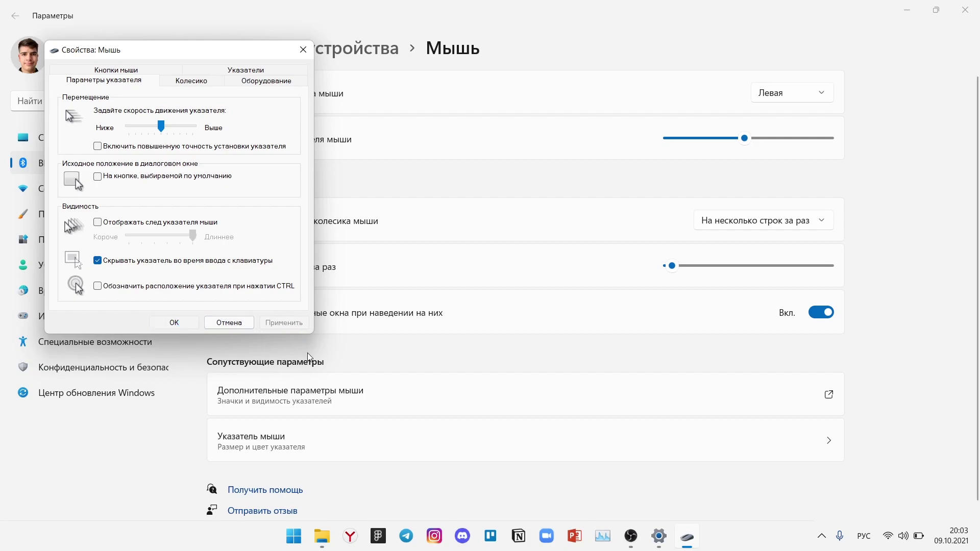
click(176, 318)
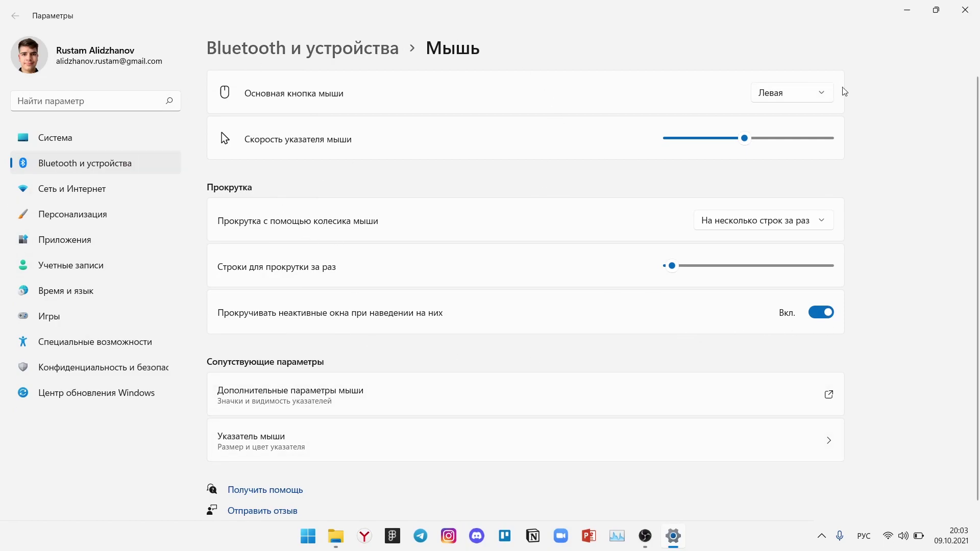
click(965, 10)
Choose the screen refresh rate in the advanced display settings (Расширенный дисплей)
click(322, 536)
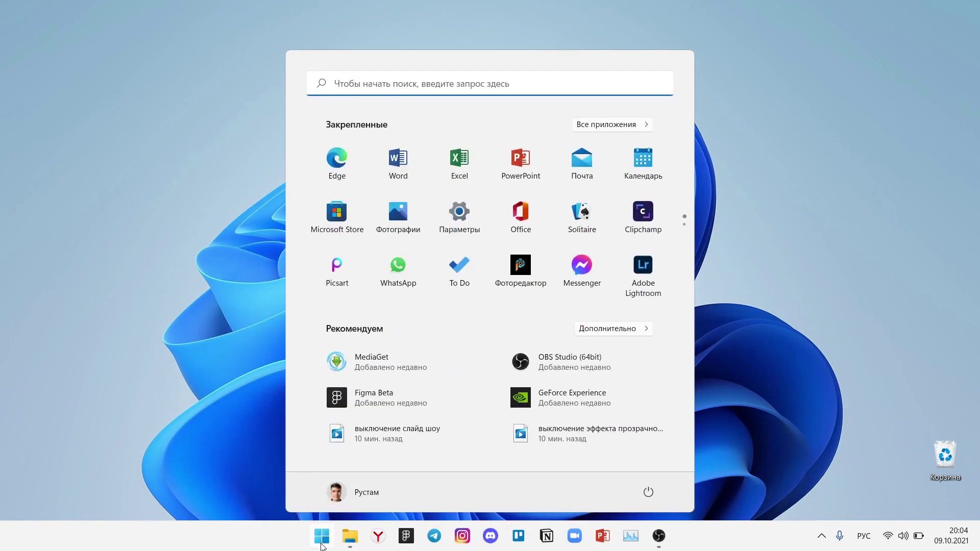
click(459, 213)
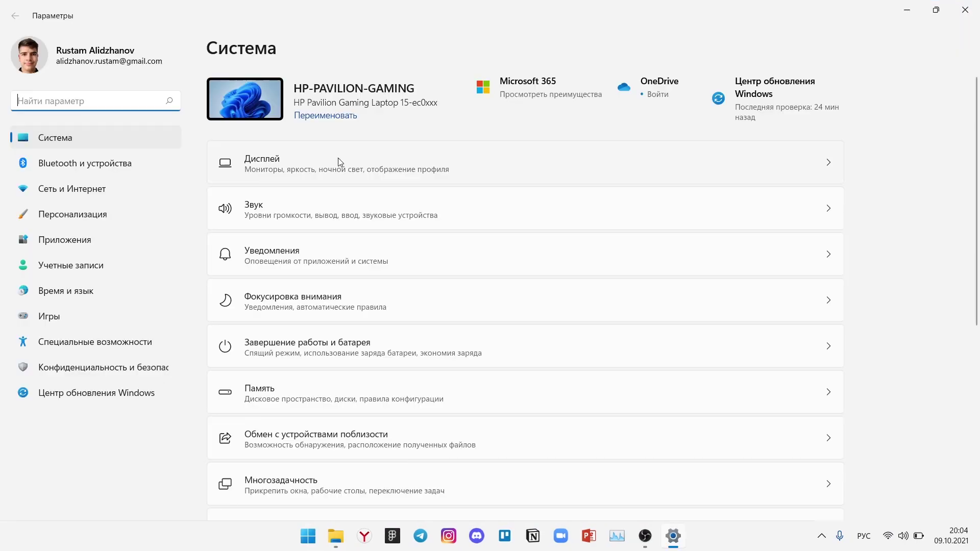
click(336, 163)
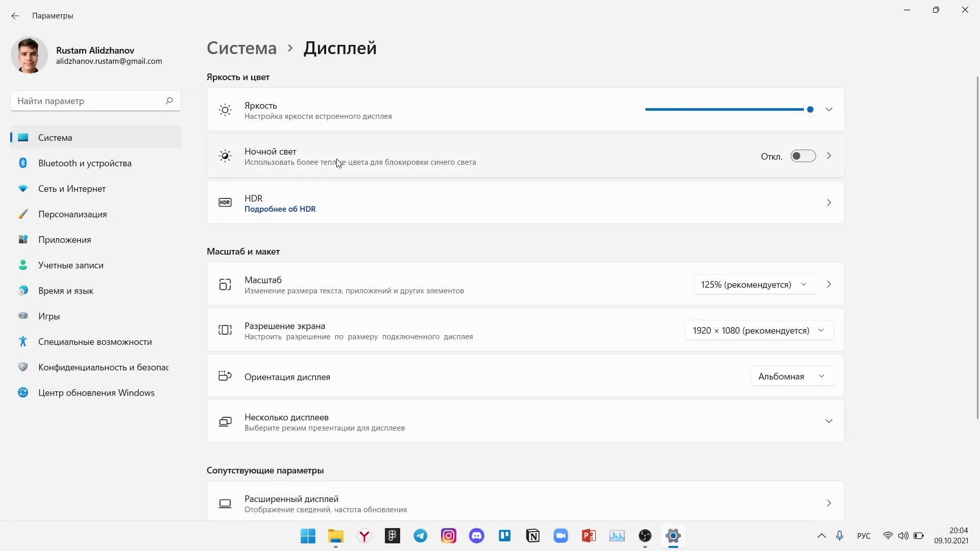
click(378, 501)
click(804, 326)
click(789, 351)
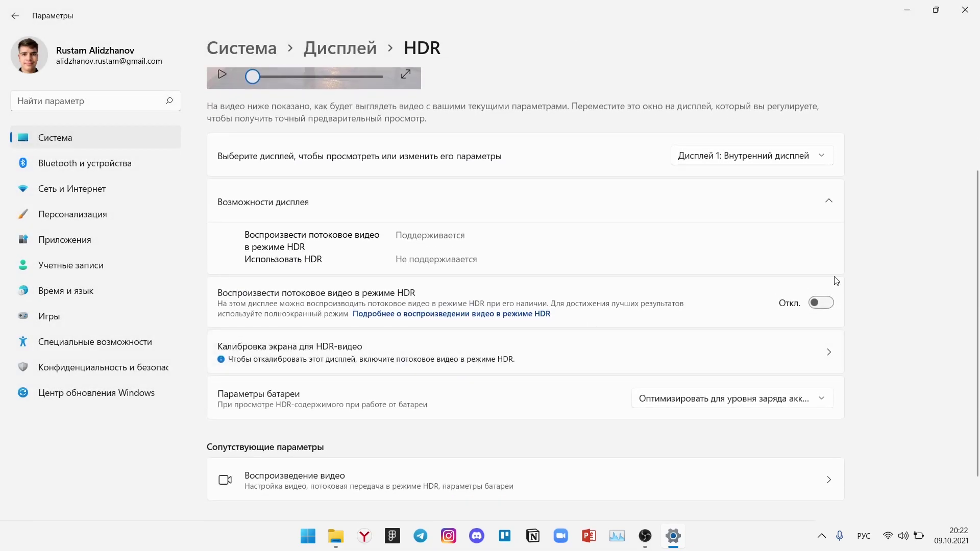
Turn on streaming video playback in HDR mode for the internal display
click(819, 307)
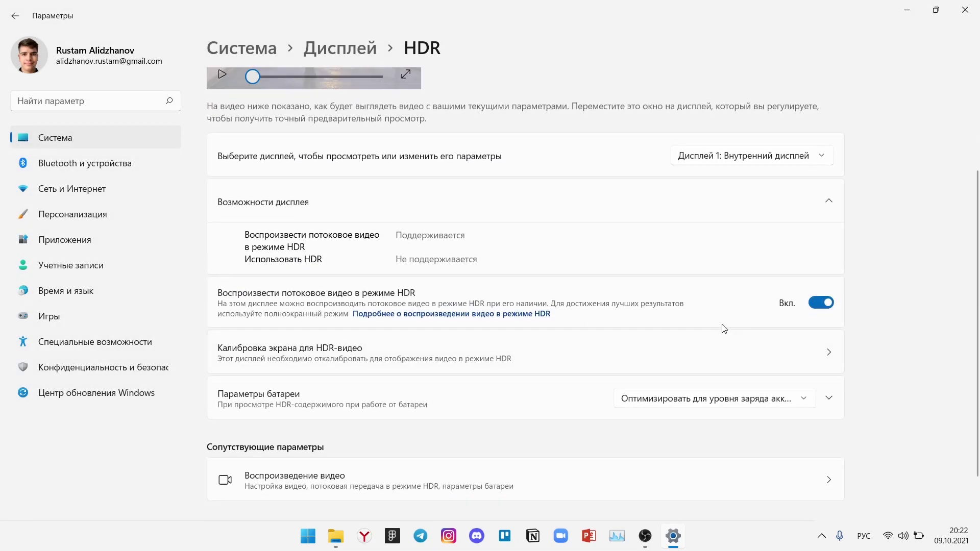
scroll(724, 328, down, 1)
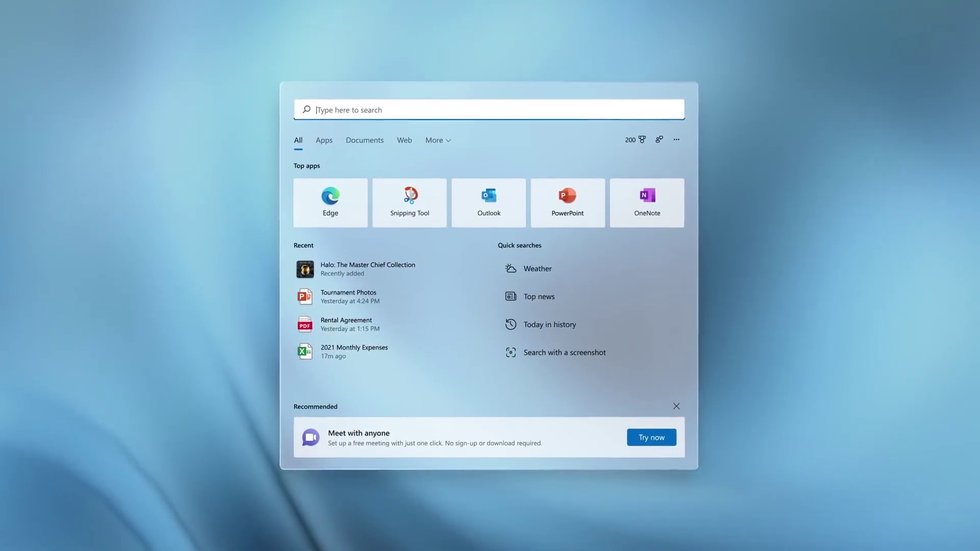
text(set)
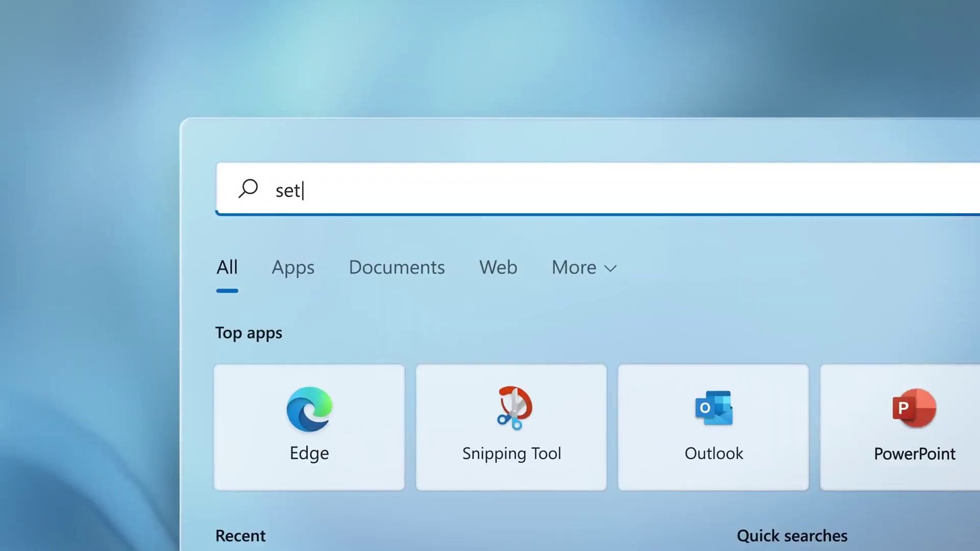
text(tings)
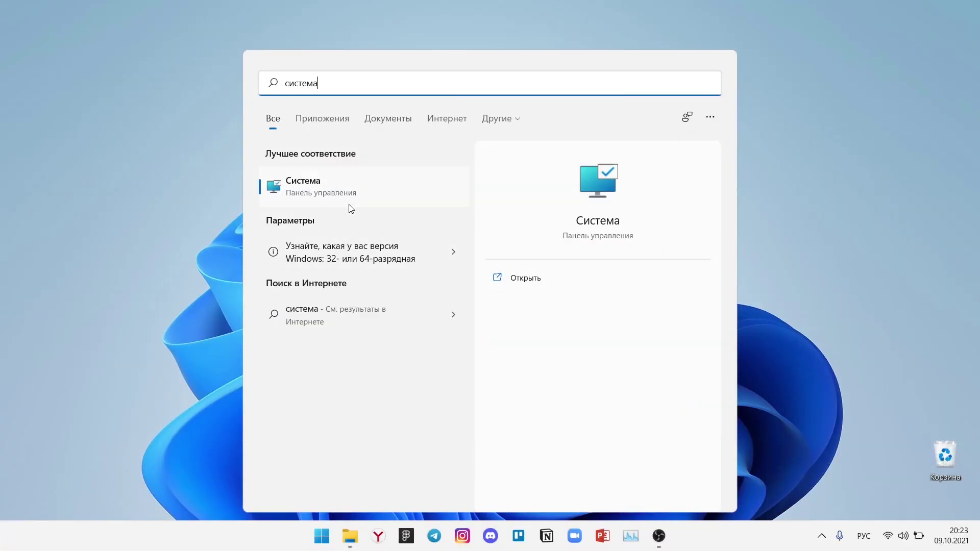
Open the performance options (Параметры быстродействия) from the advanced system parameters and move the dialog aside
click(340, 193)
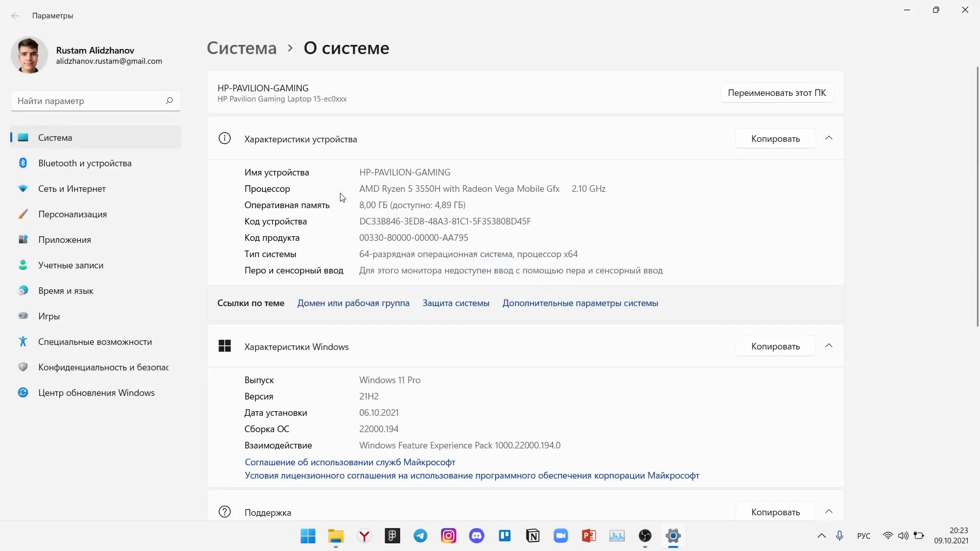
scroll(342, 198, down, 2)
click(580, 236)
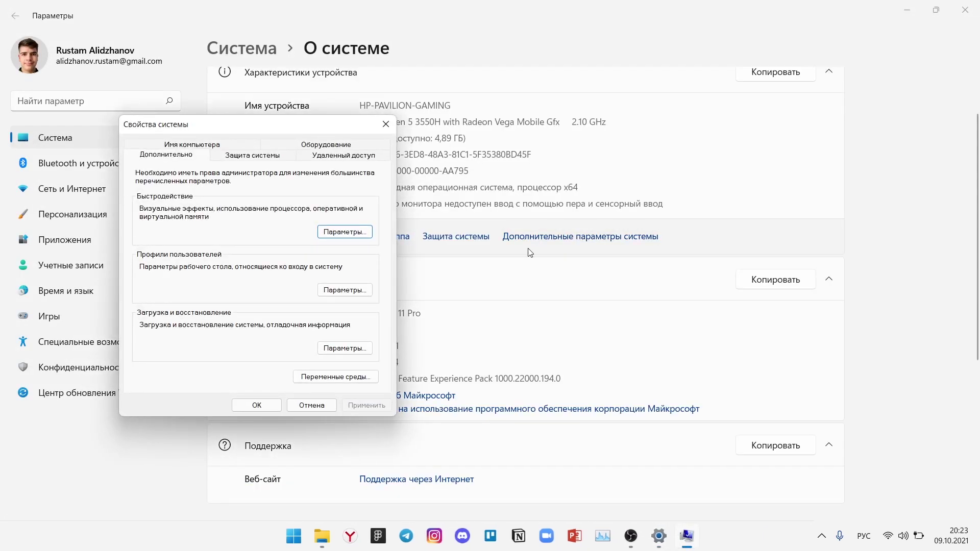
click(345, 232)
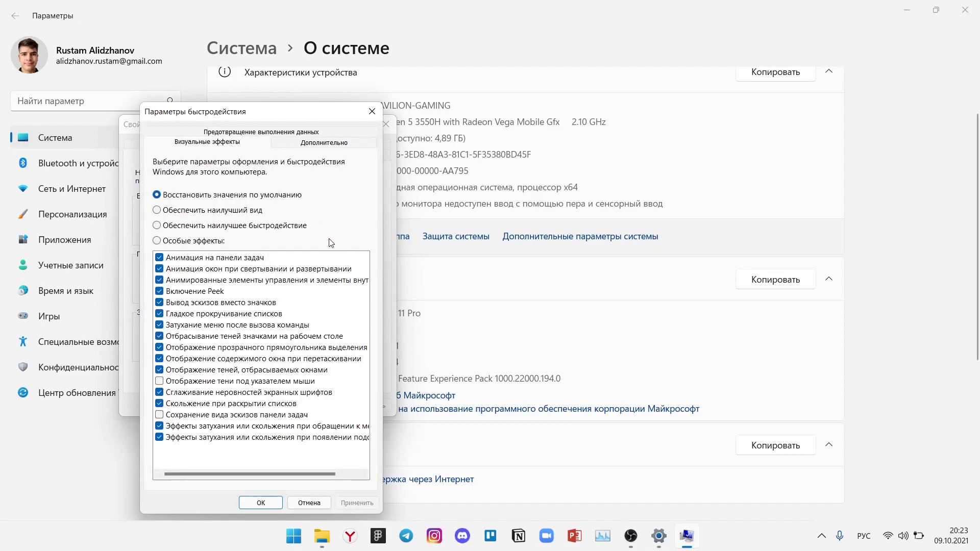
drag(233, 120, 417, 101)
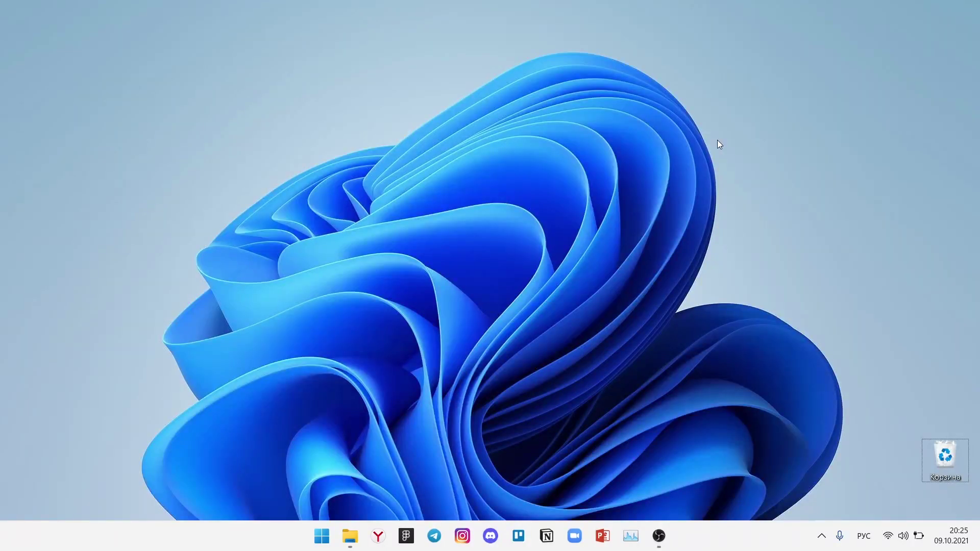
Open the additional parameters of the Часы app from the installed apps list and change its background component permission
key(super)
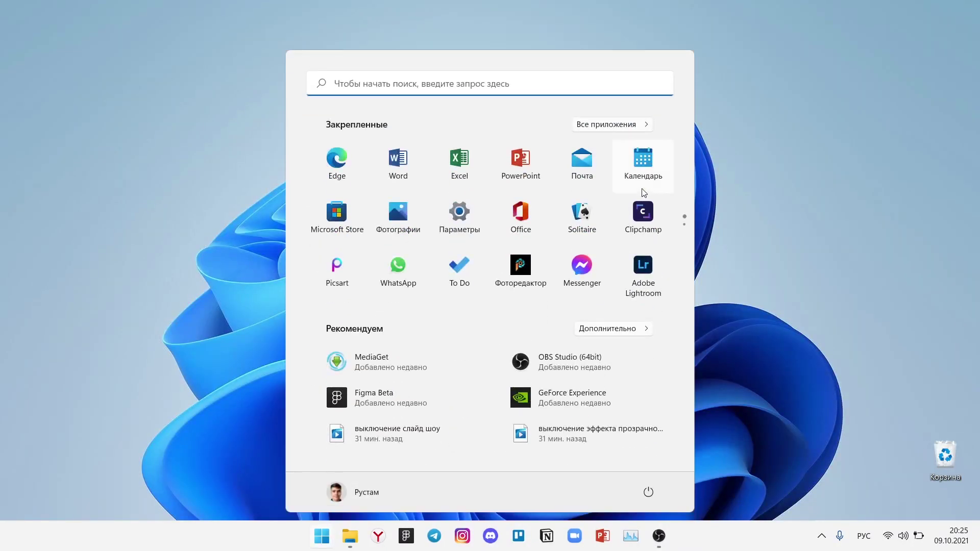
click(469, 221)
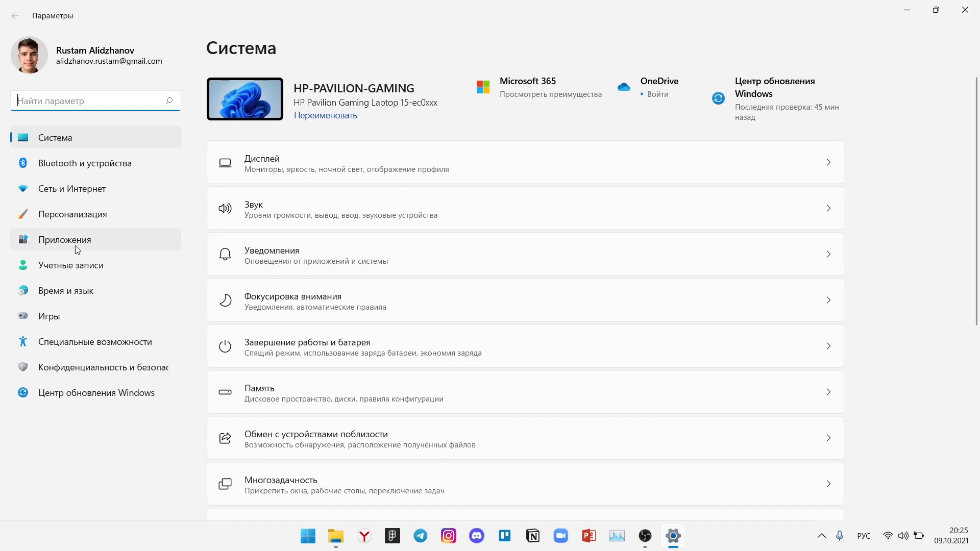
click(77, 243)
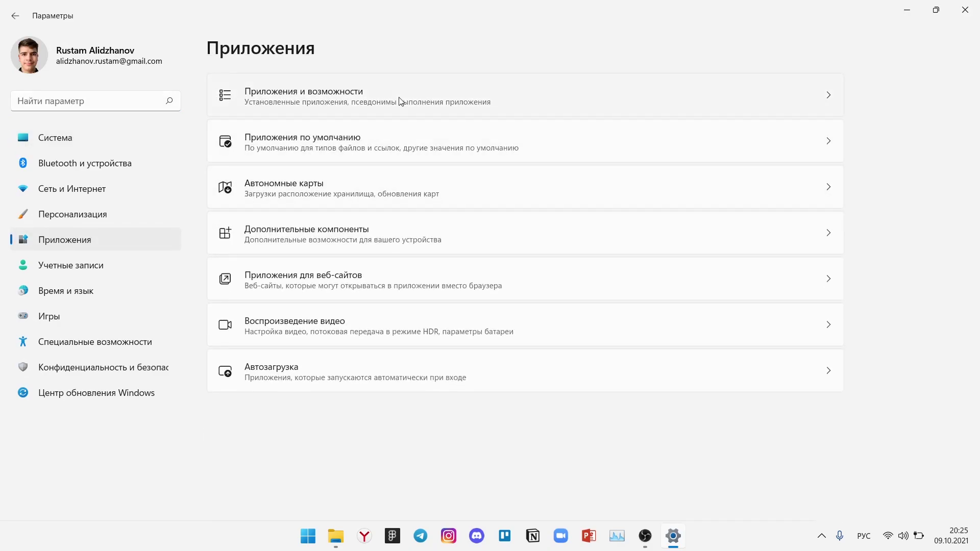
click(400, 101)
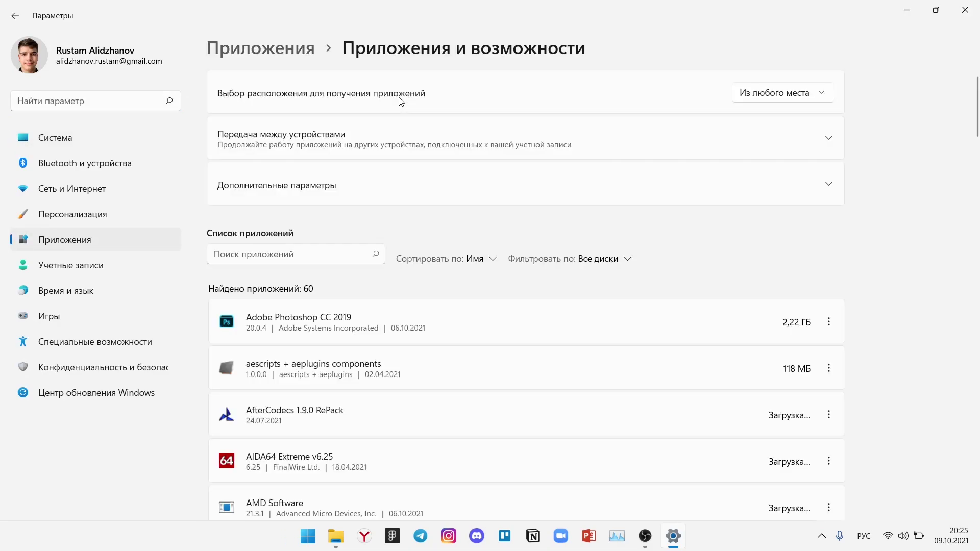
scroll(803, 357, down, 15)
click(803, 429)
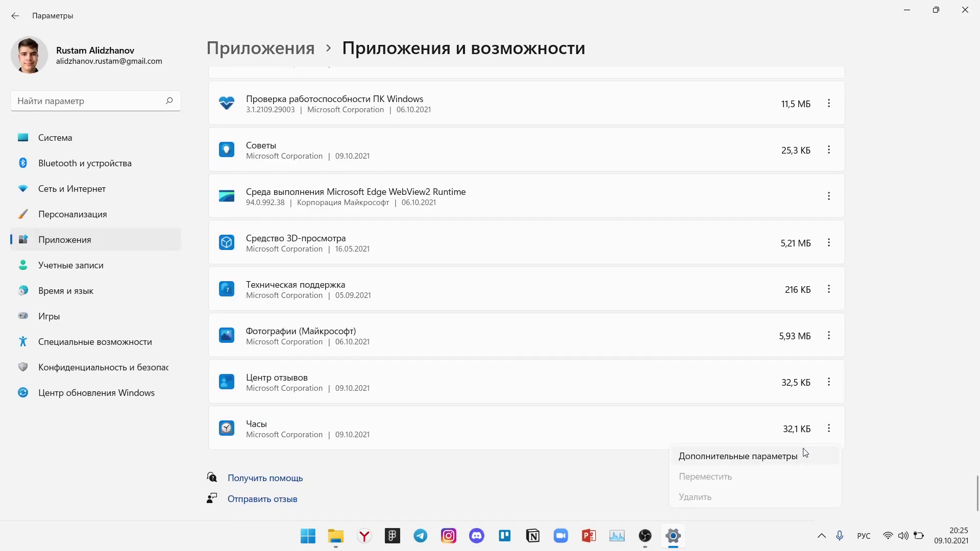
click(804, 453)
click(361, 286)
click(333, 302)
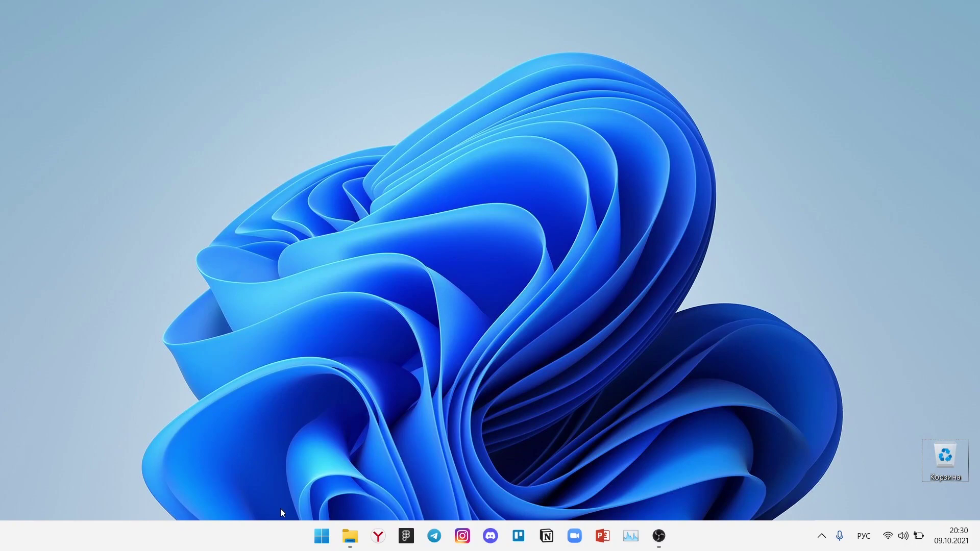
Open the temporary files (Временные файлы) page in the storage settings (Память)
click(314, 536)
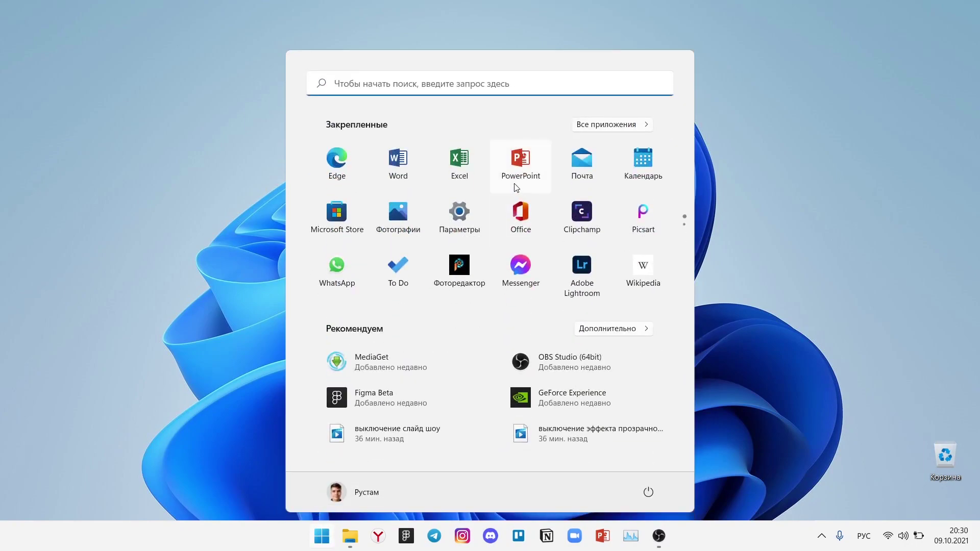
click(459, 213)
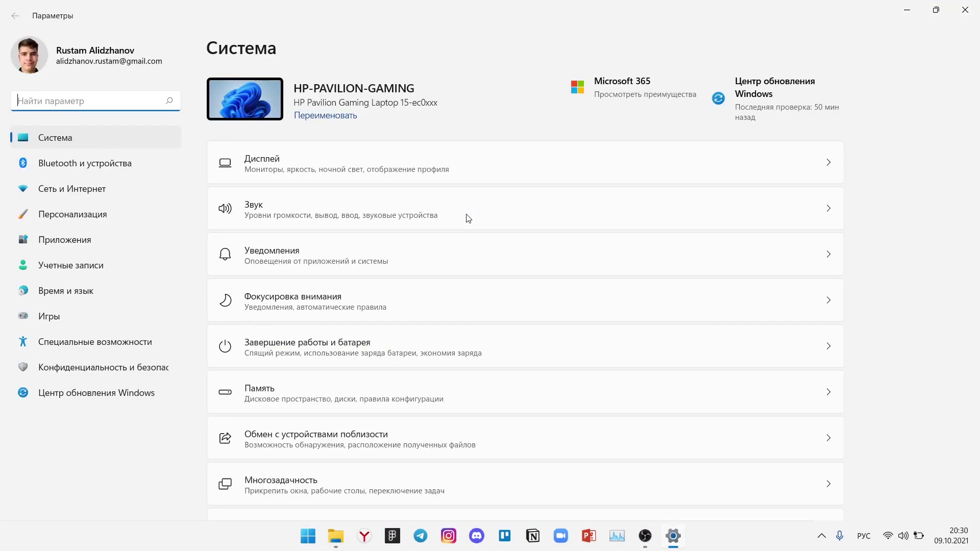
click(429, 403)
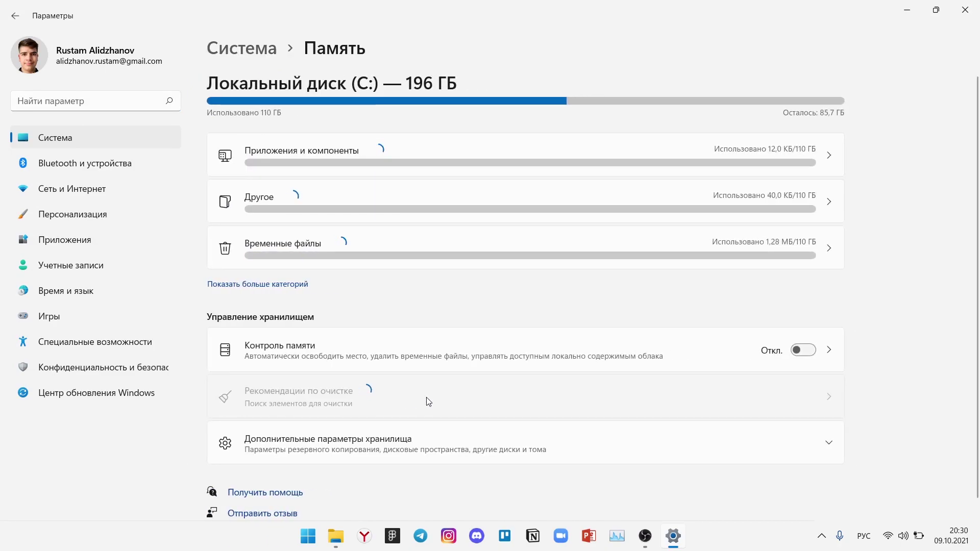
click(468, 204)
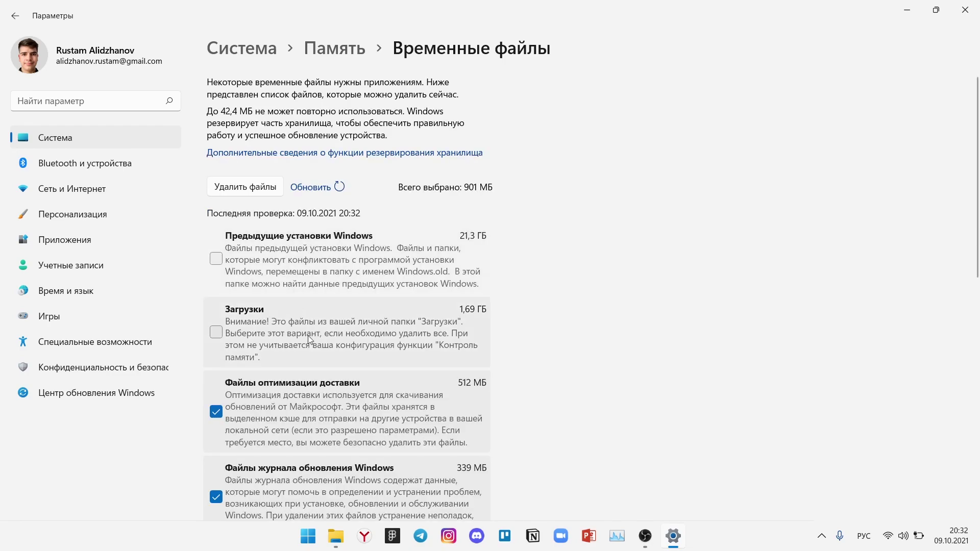
Review the temporary file categories and delete the selected ones, leaving previous Windows installations and Загрузки unselected
scroll(319, 354, down, 5)
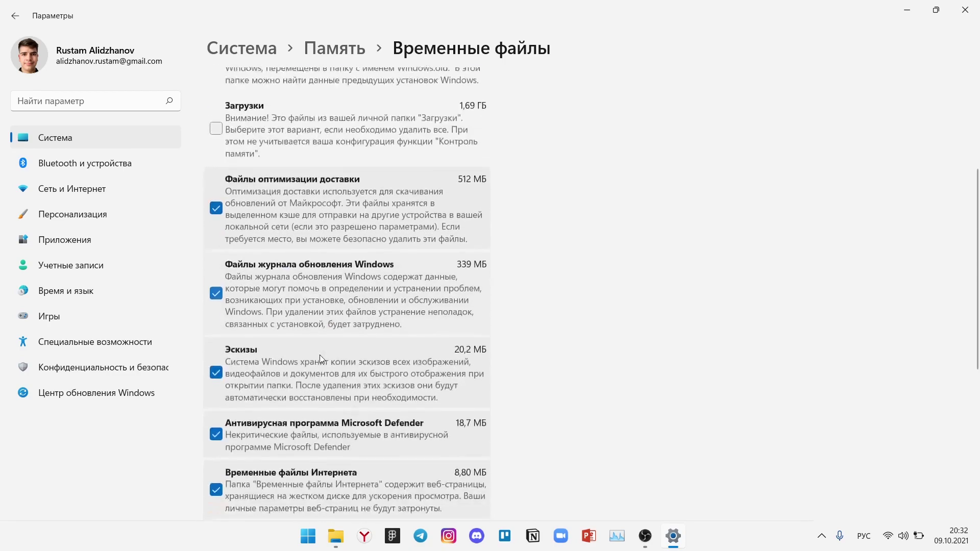
scroll(319, 354, down, 4)
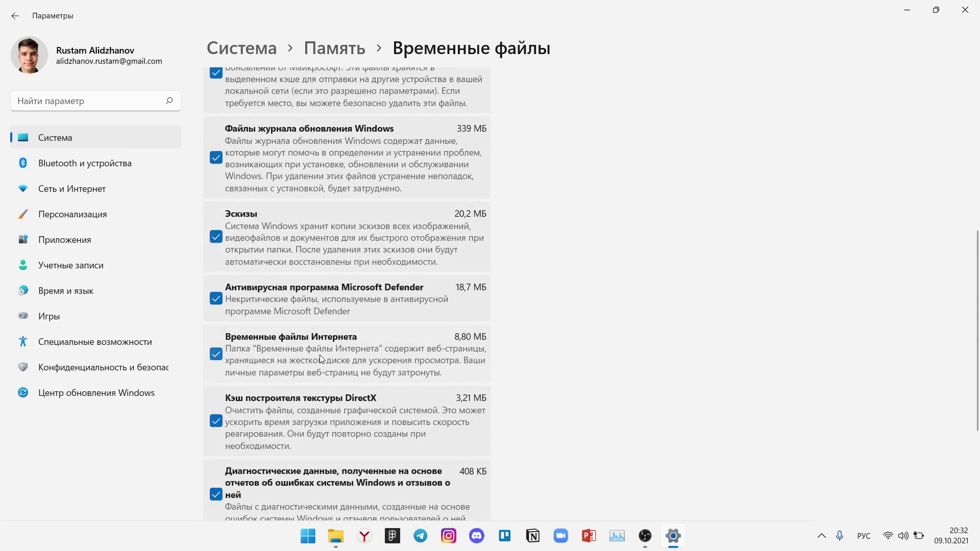
scroll(320, 356, down, 1)
scroll(319, 356, up, 10)
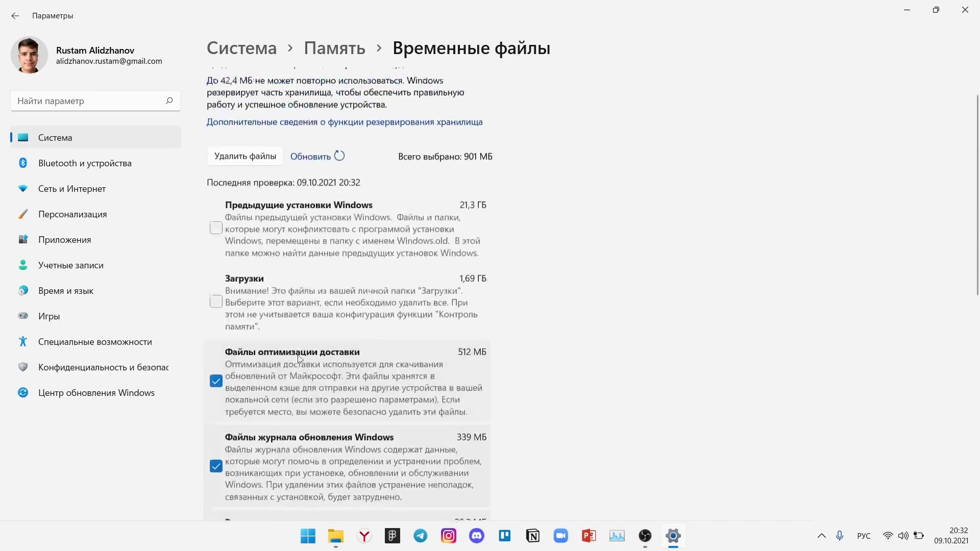
click(245, 187)
key(Return)
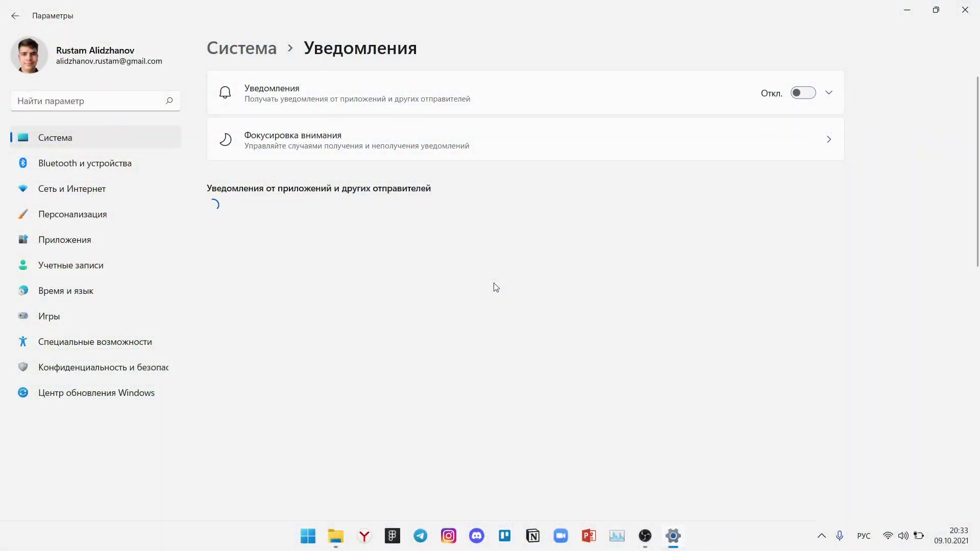
Uninstall OneDrive through its additional parameters in Приложения и возможности and return to the app list
scroll(554, 295, down, 10)
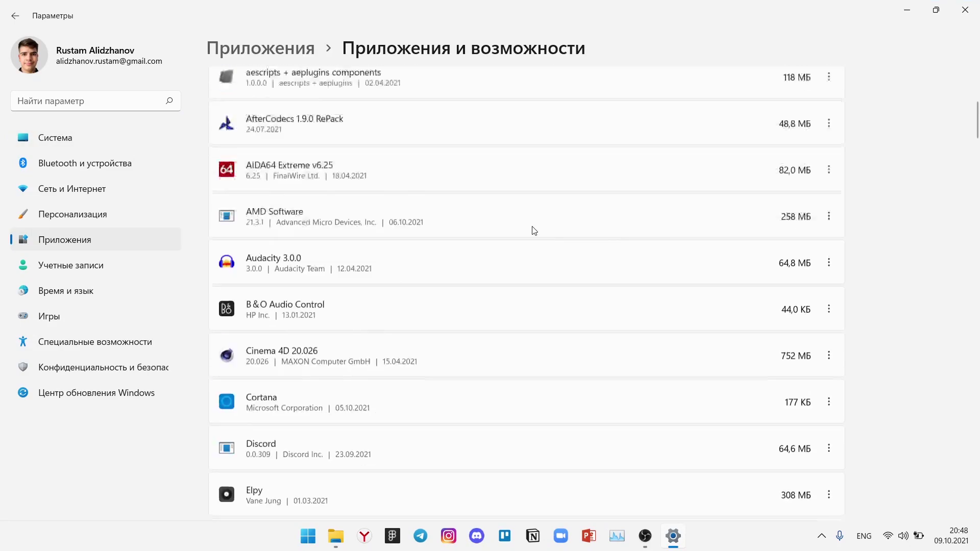
scroll(532, 230, down, 15)
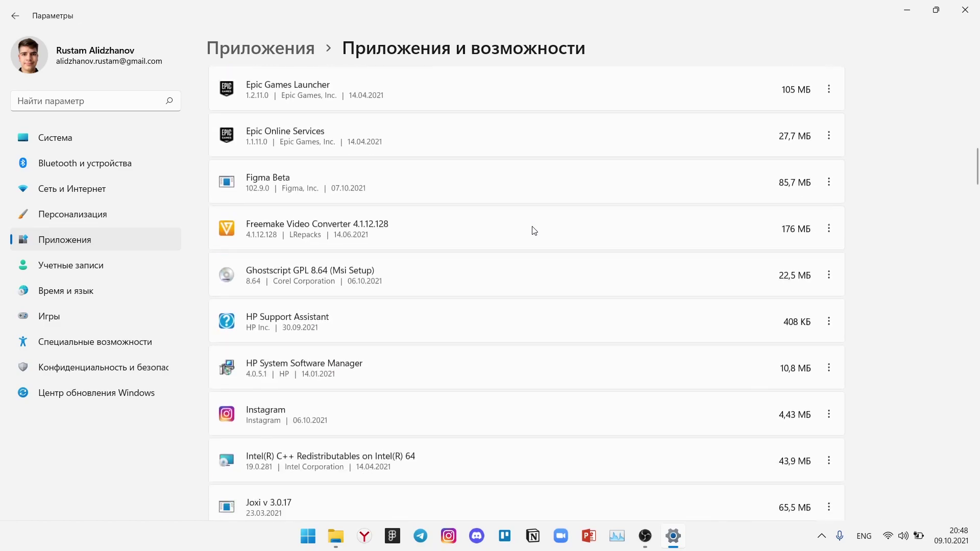
scroll(534, 230, down, 15)
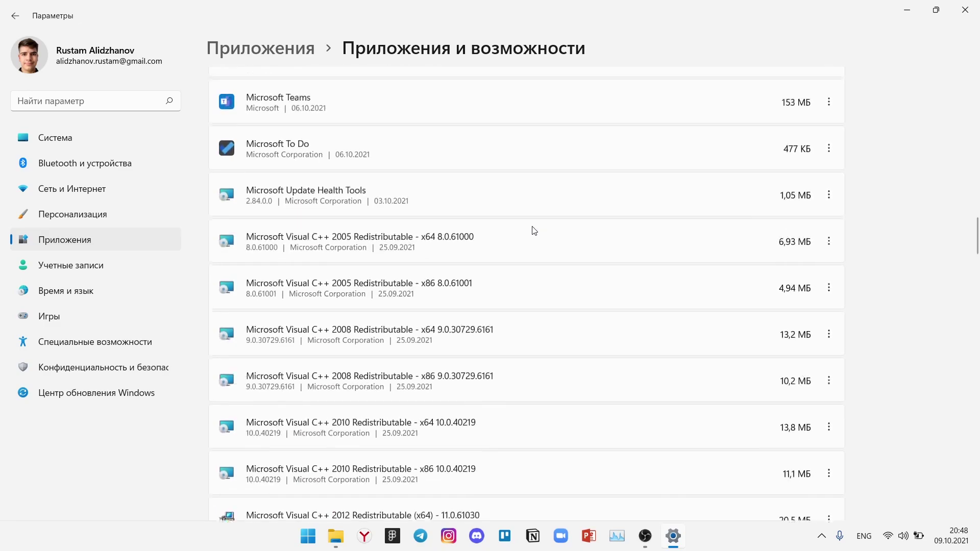
scroll(534, 230, down, 15)
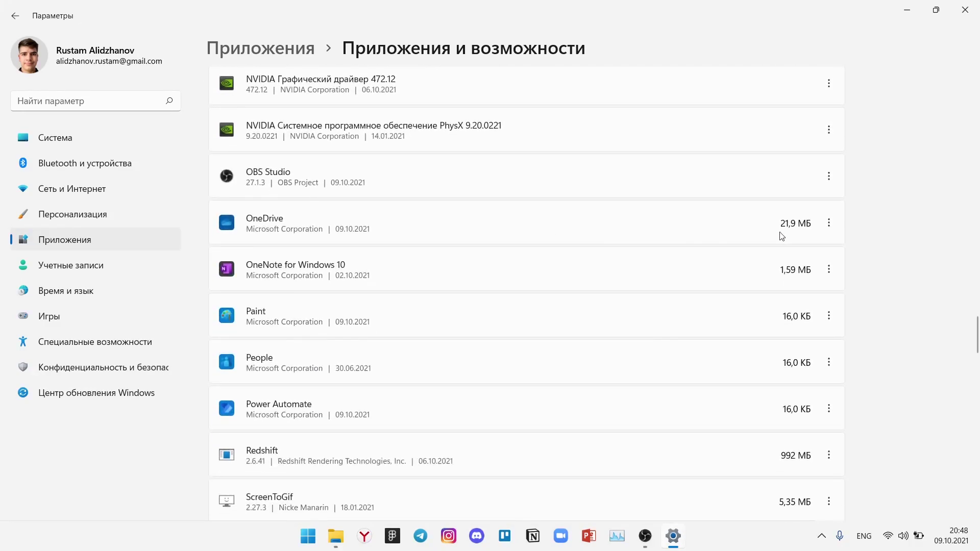
click(730, 250)
scroll(663, 260, down, 8)
scroll(659, 260, down, 4)
click(236, 241)
click(303, 215)
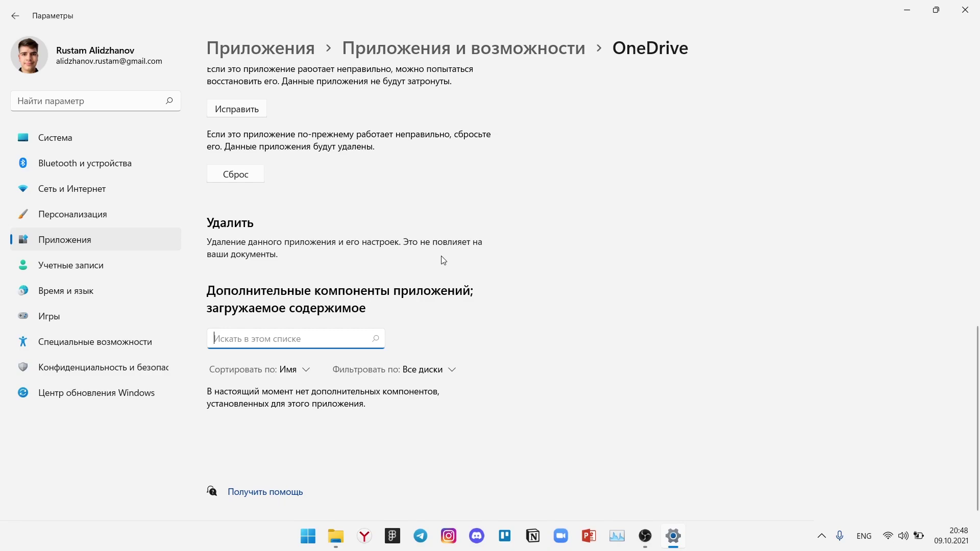
click(484, 50)
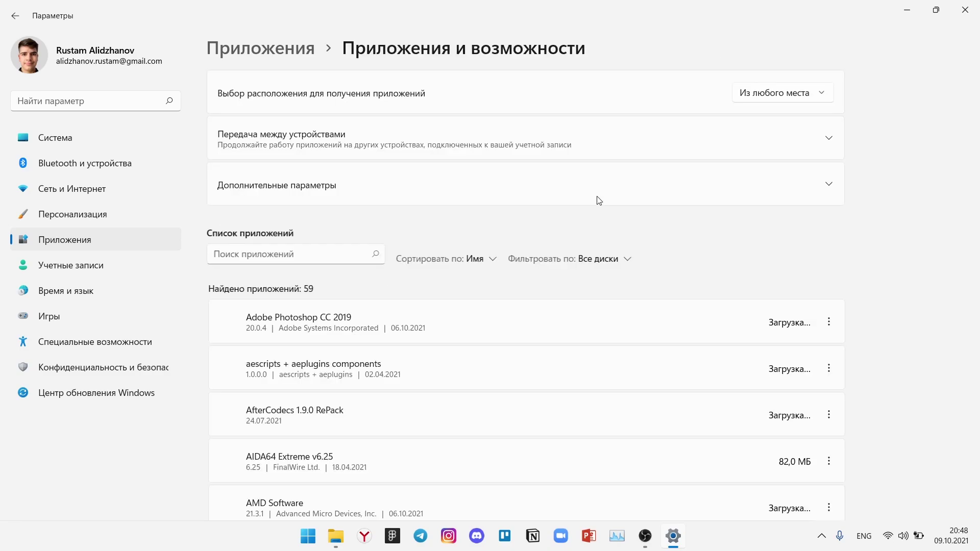
scroll(598, 207, down, 20)
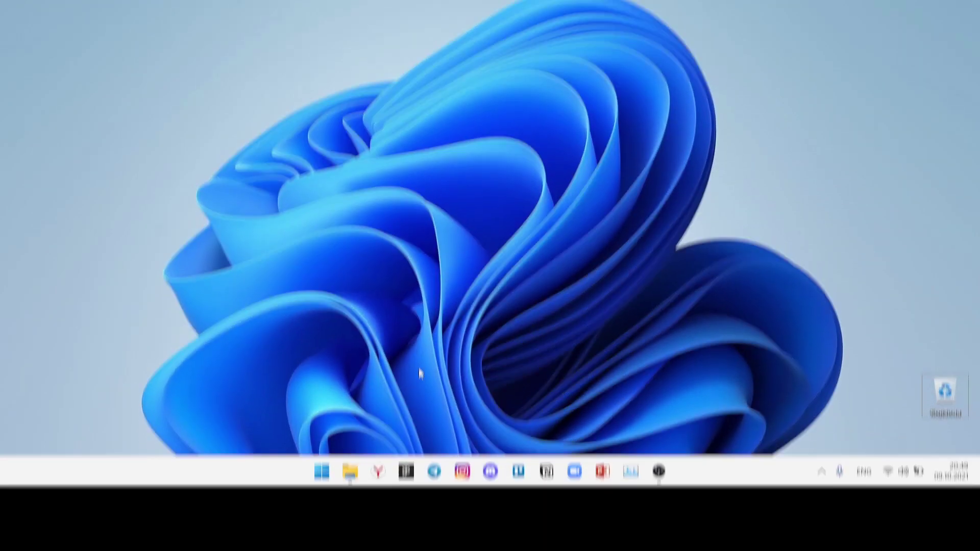
key(super+i)
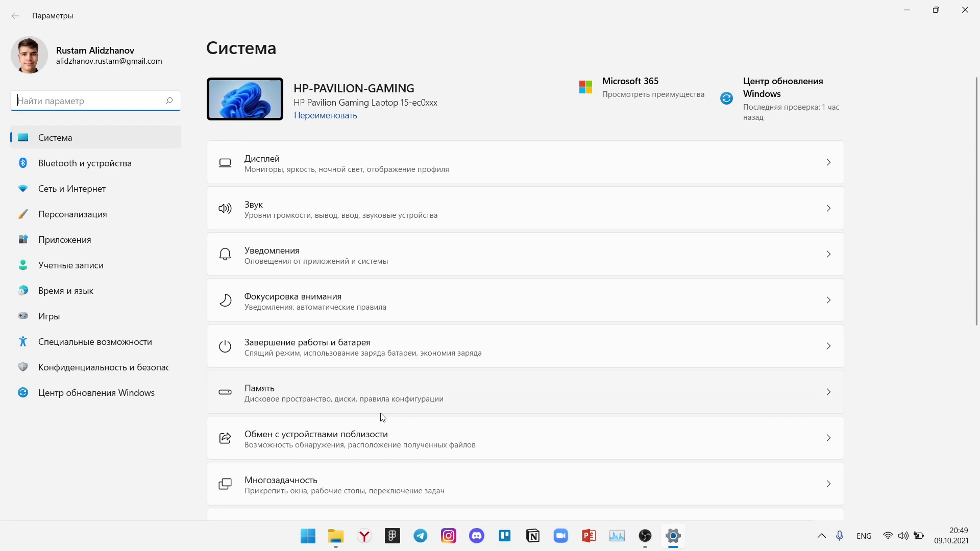
click(122, 368)
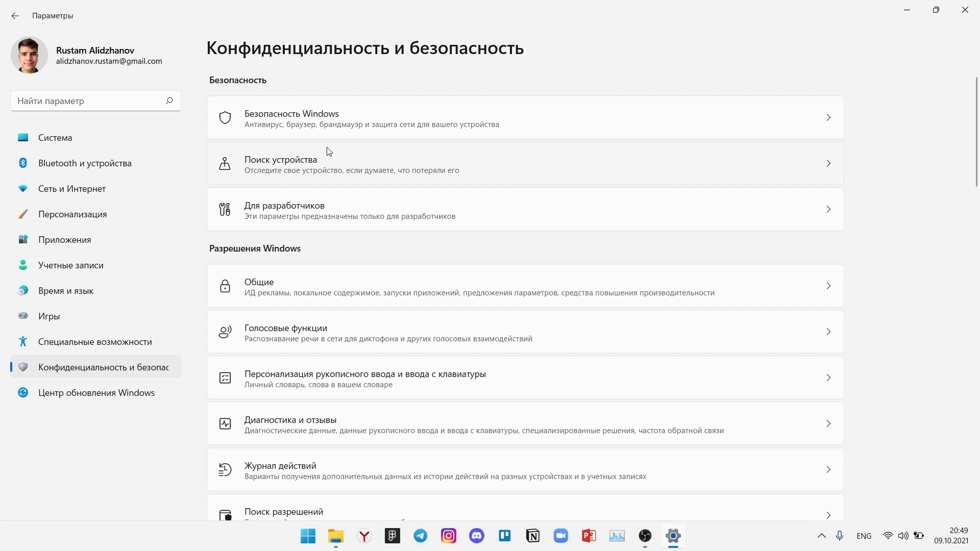
click(316, 132)
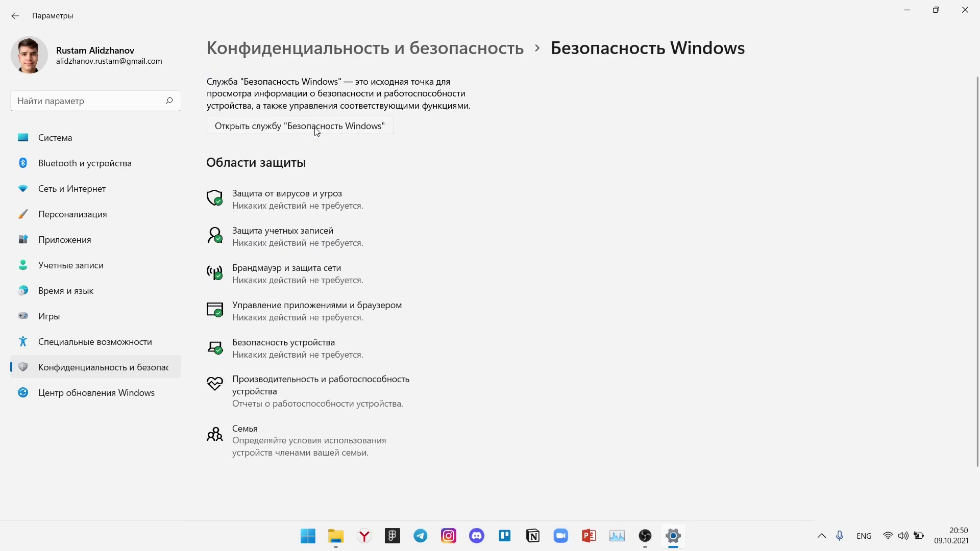
click(303, 359)
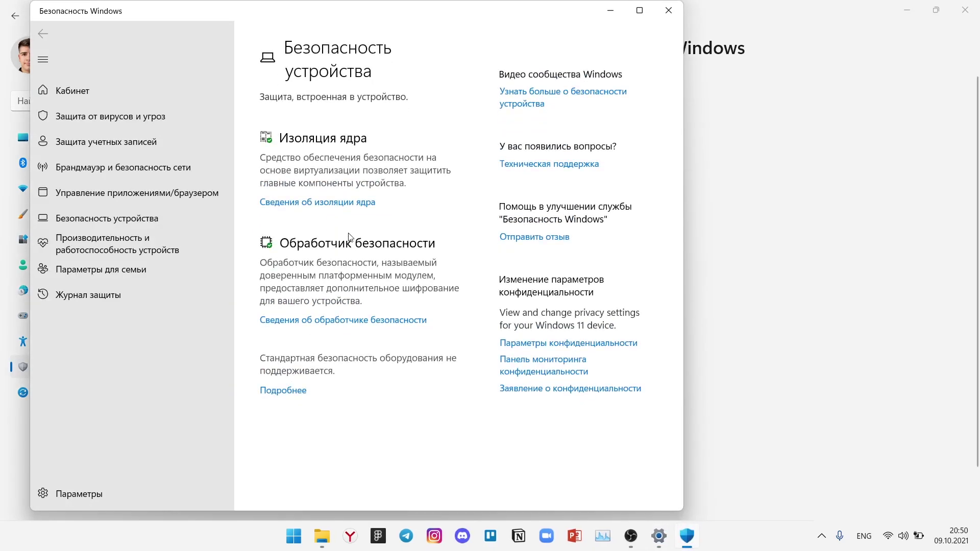
click(317, 202)
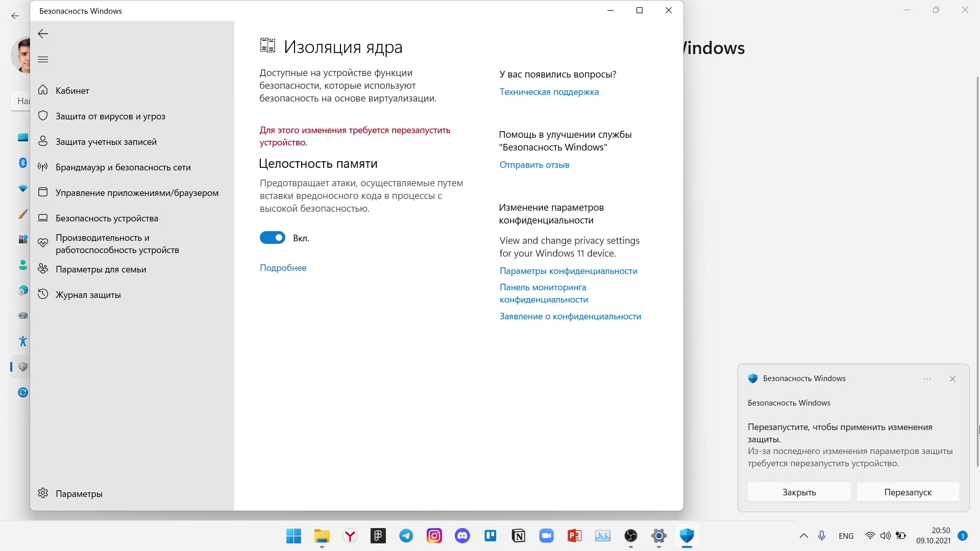
click(799, 493)
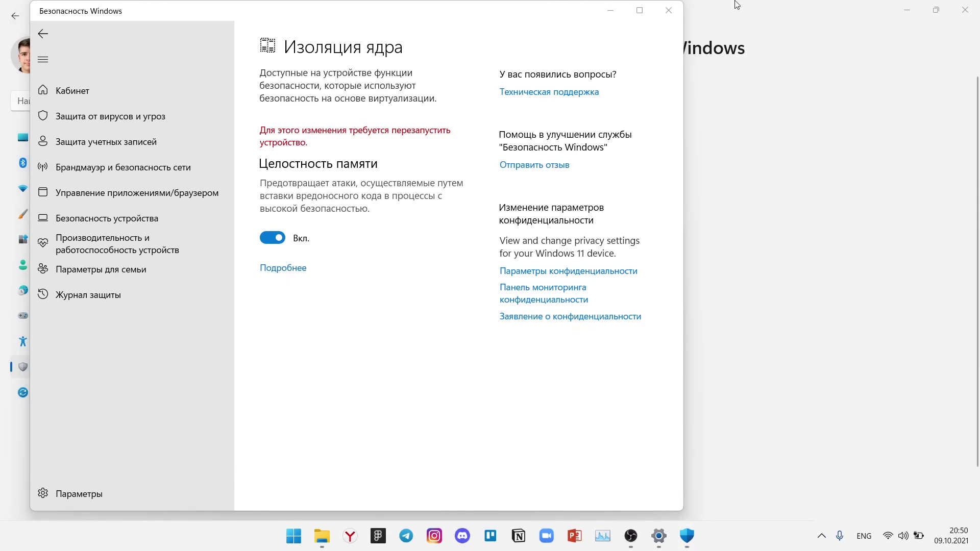